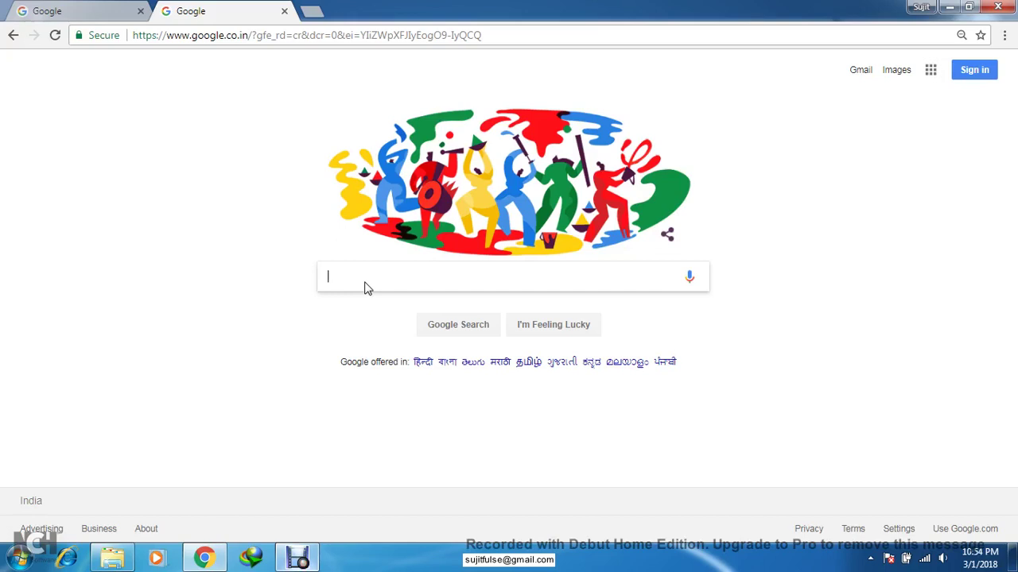
- Search Google for 'download virtualbox' by picking the autocomplete suggestion for 'download virtua'
{"action": "left_click", "coordinate": [375, 277]}
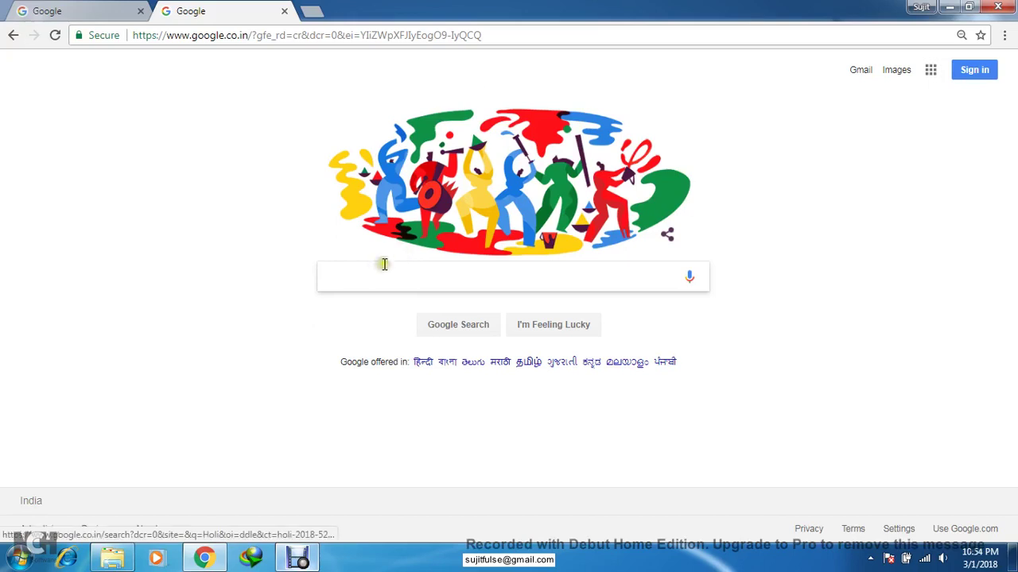
{"action": "type", "text": "dow"}
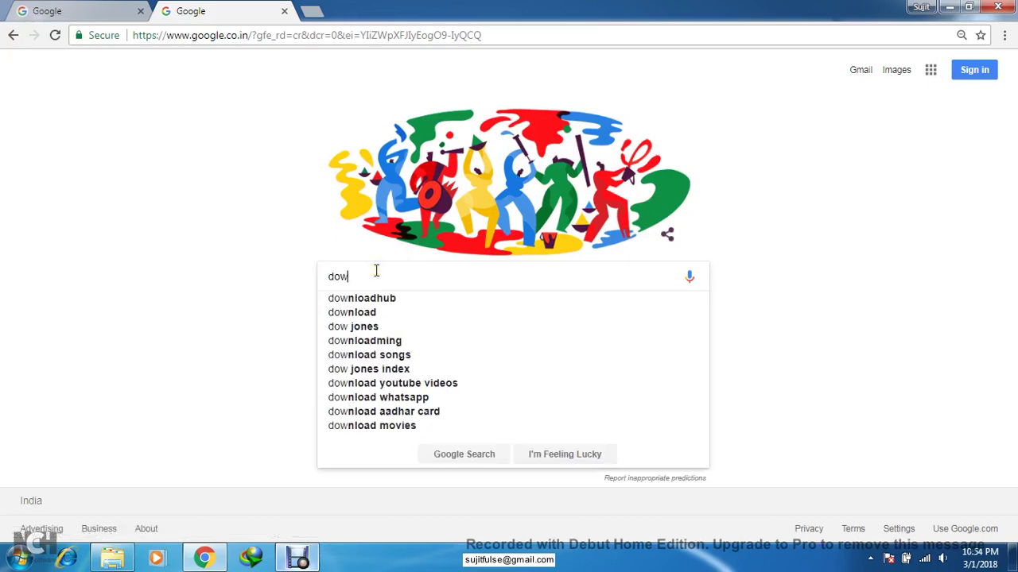
{"action": "type", "text": "nl"}
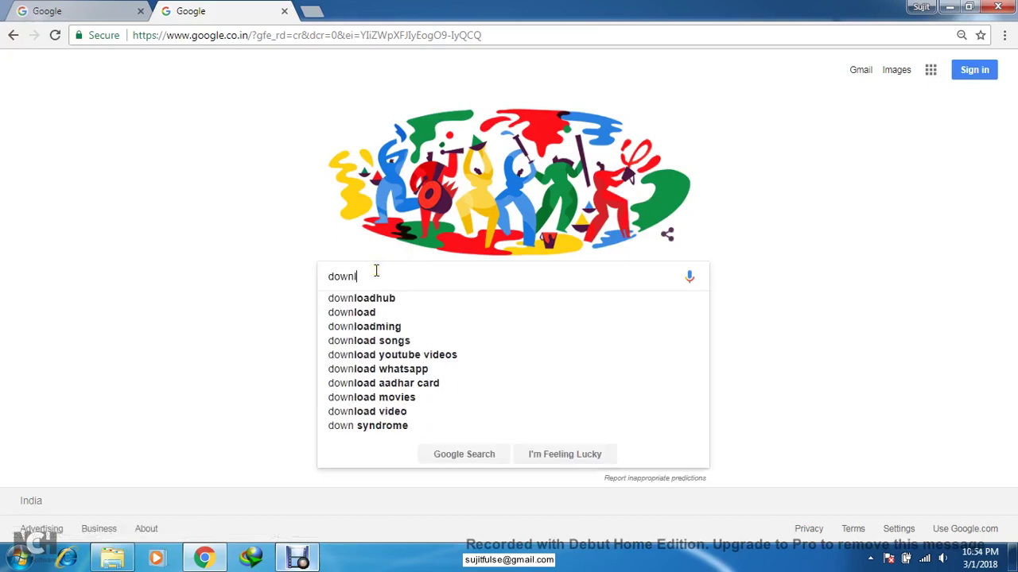
{"action": "type", "text": "oad "}
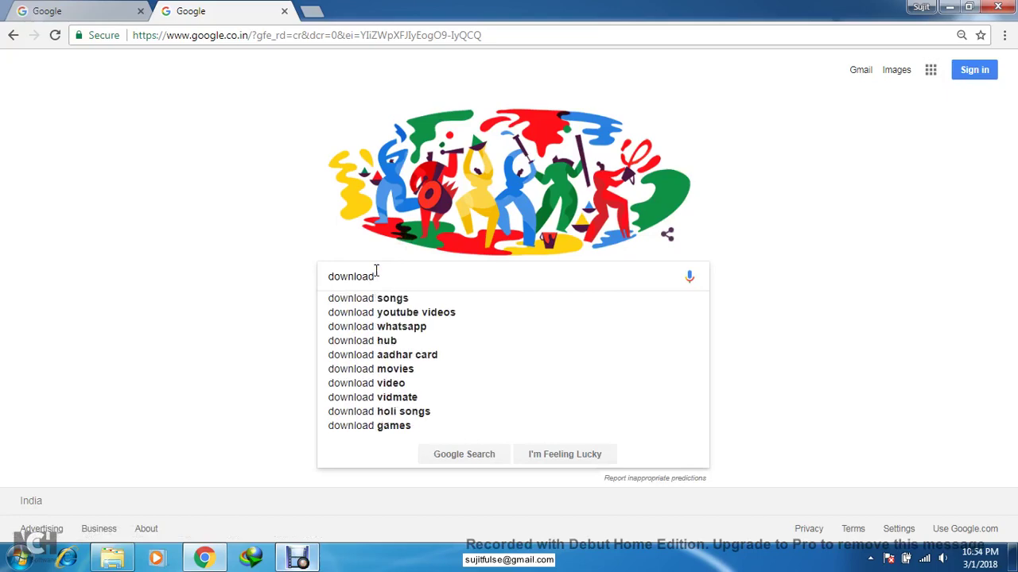
{"action": "type", "text": "virtual"}
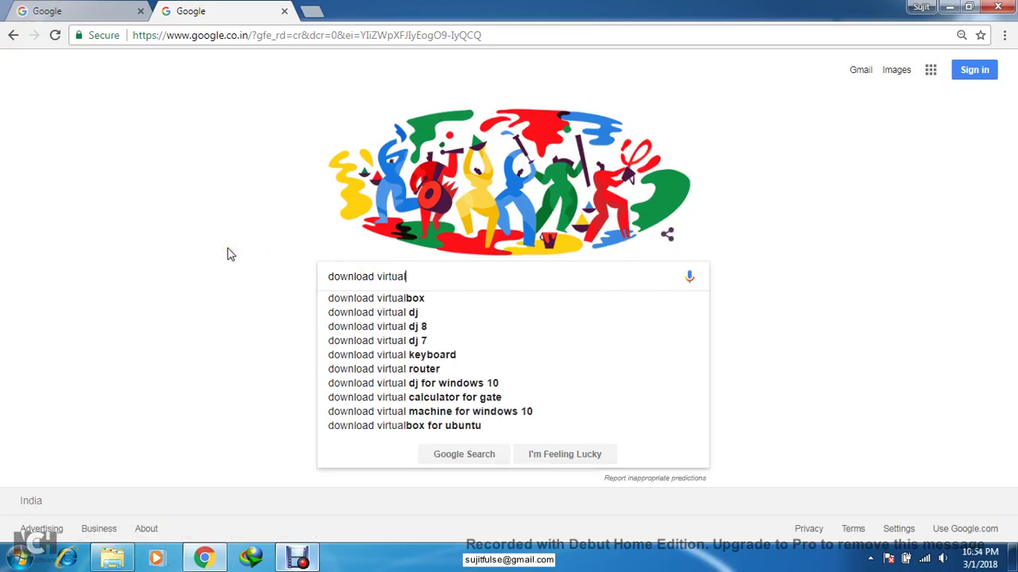
{"action": "key", "text": "Down"}
{"action": "key", "text": "Return"}
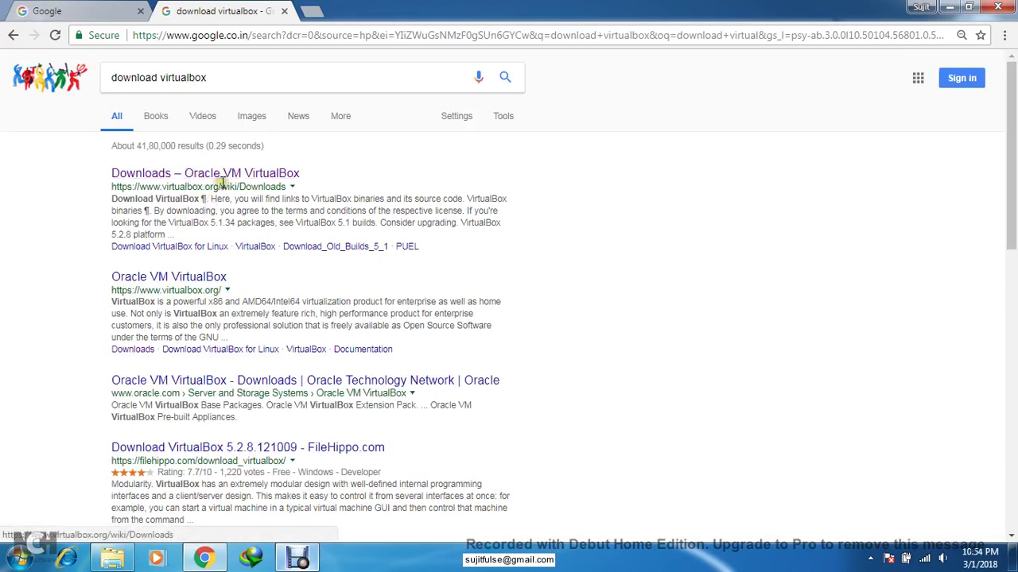
- Open the Downloads – Oracle VM VirtualBox result and get the 5.2.8 Windows hosts package
{"action": "left_click", "coordinate": [182, 177]}
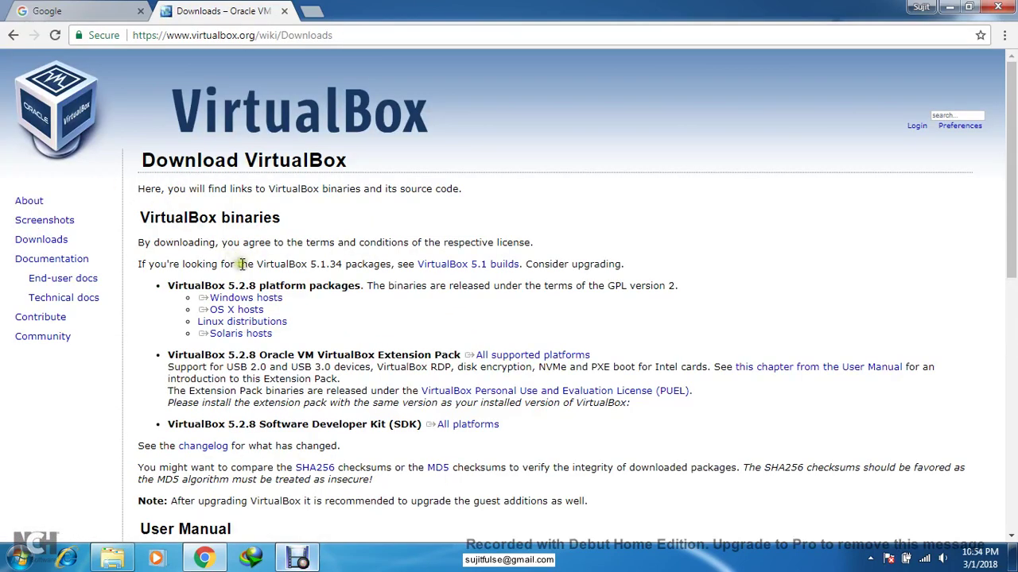
{"action": "left_click", "coordinate": [274, 299]}
{"action": "left_click", "coordinate": [128, 561]}
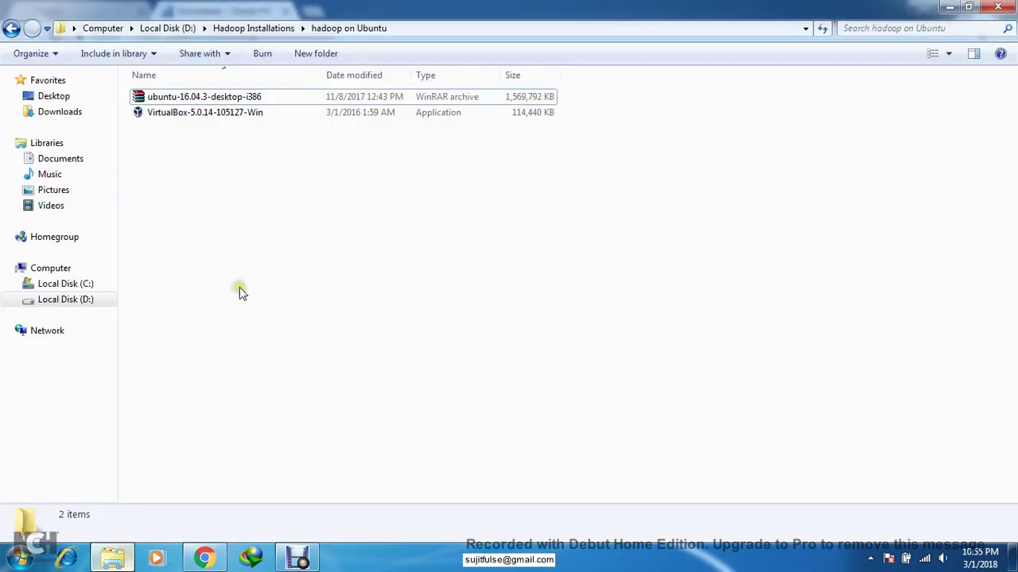
{"action": "double_click", "coordinate": [370, 5]}
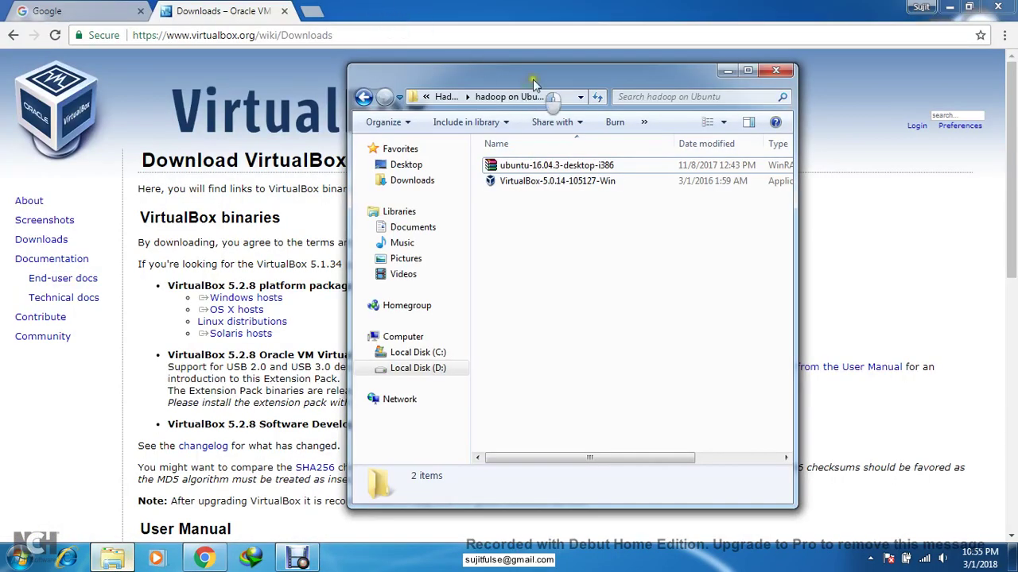
{"action": "left_click_drag", "start_coordinate": [534, 80], "coordinate": [629, 81]}
{"action": "double_click", "coordinate": [629, 81]}
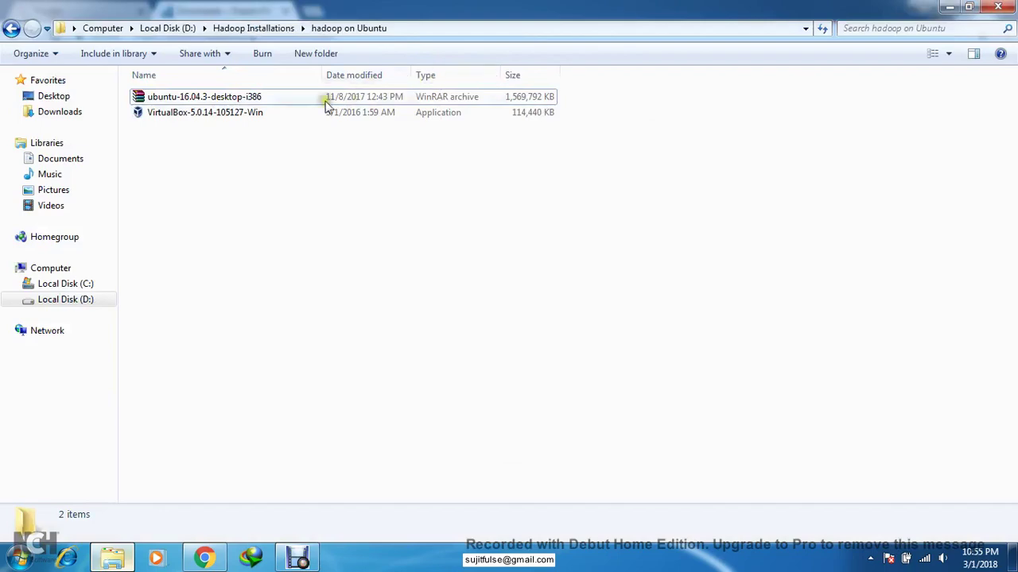
{"action": "left_click", "coordinate": [226, 113]}
{"action": "double_click", "coordinate": [433, 7]}
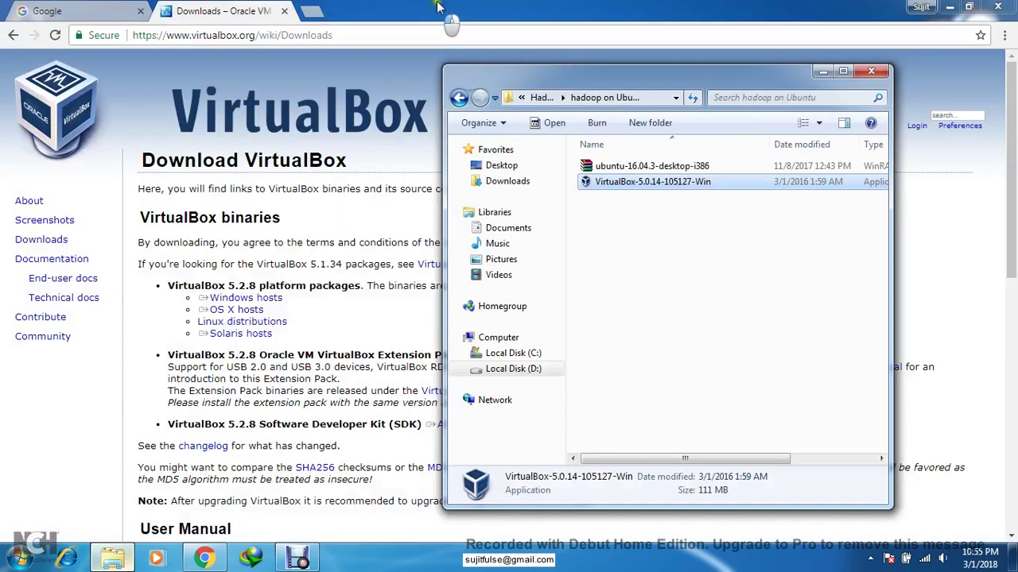
{"action": "left_click_drag", "start_coordinate": [585, 87], "coordinate": [670, 78]}
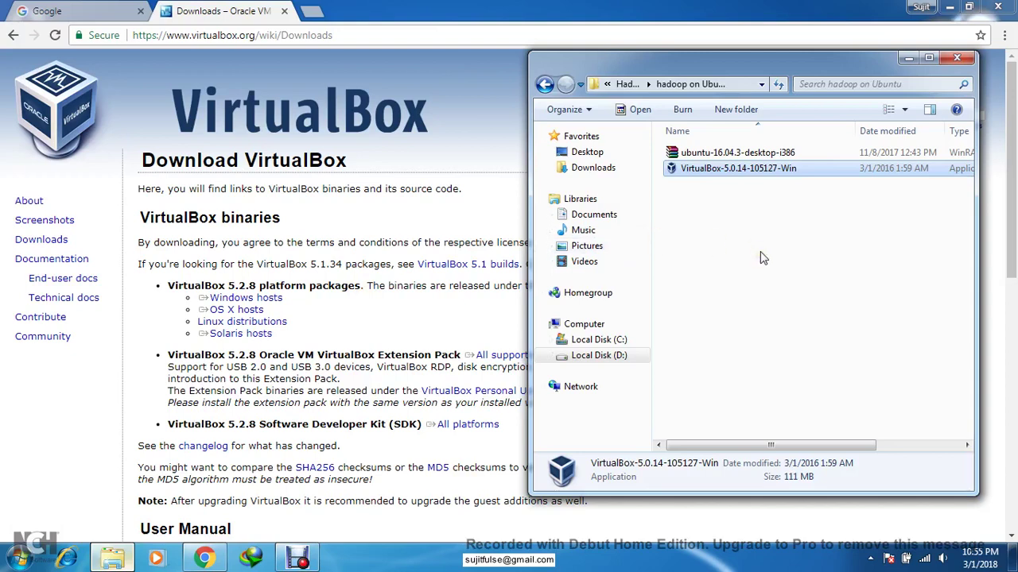
{"action": "left_click", "coordinate": [332, 12]}
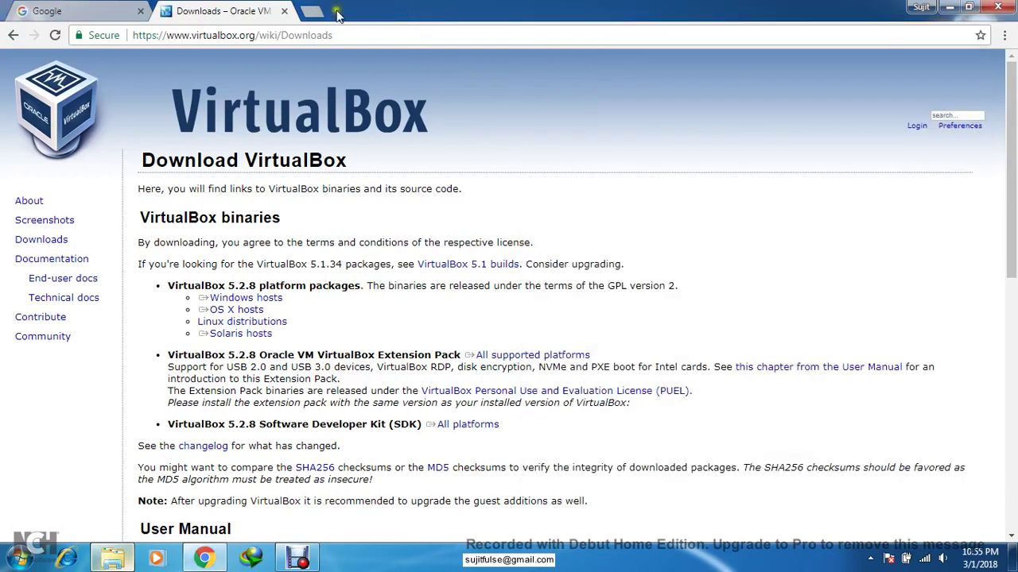
- In a new tab replacing the VirtualBox page, search for 'ubuntu 16.04 download'
{"action": "left_click", "coordinate": [311, 11]}
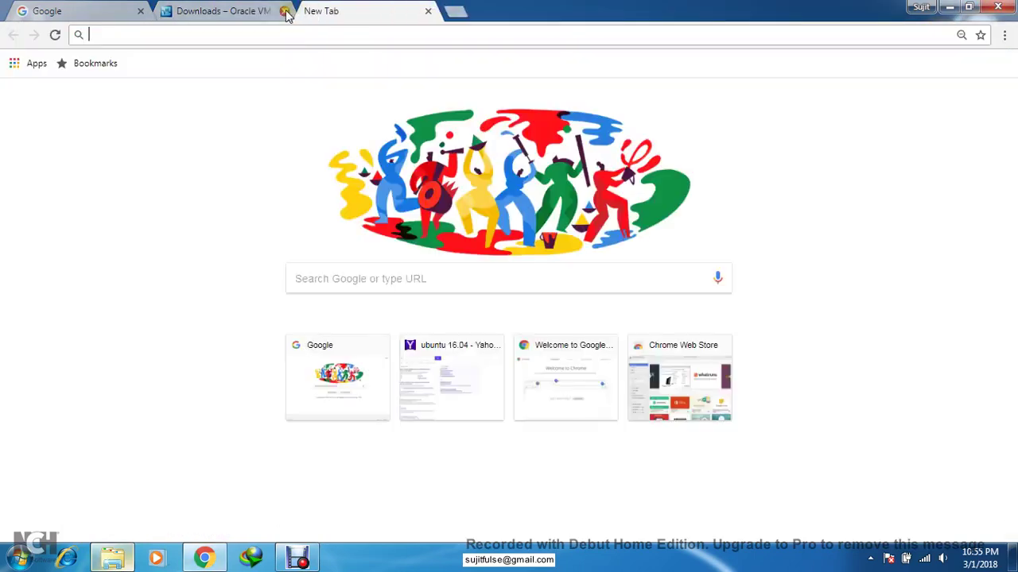
{"action": "left_click", "coordinate": [283, 12]}
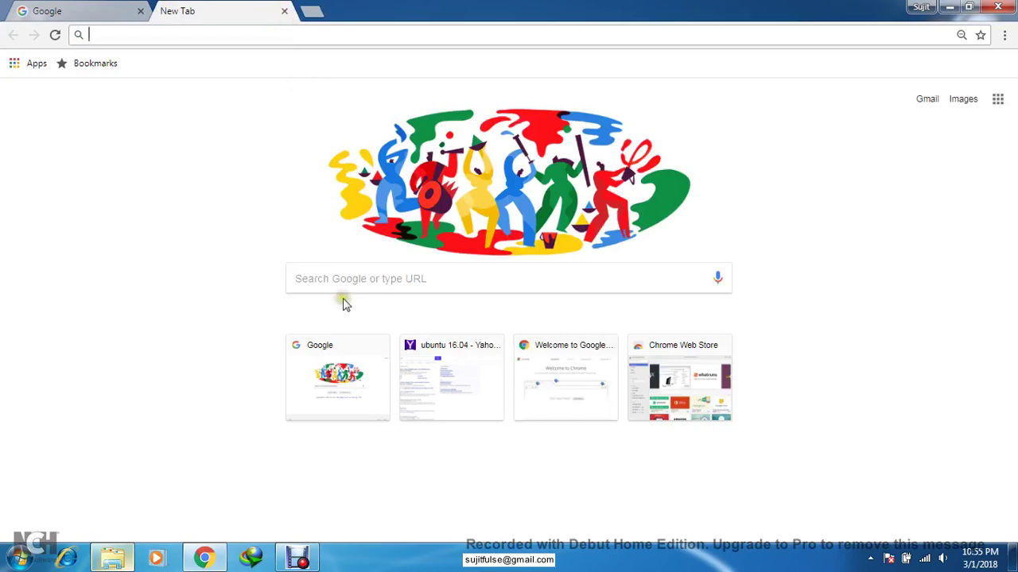
{"action": "left_click", "coordinate": [357, 279]}
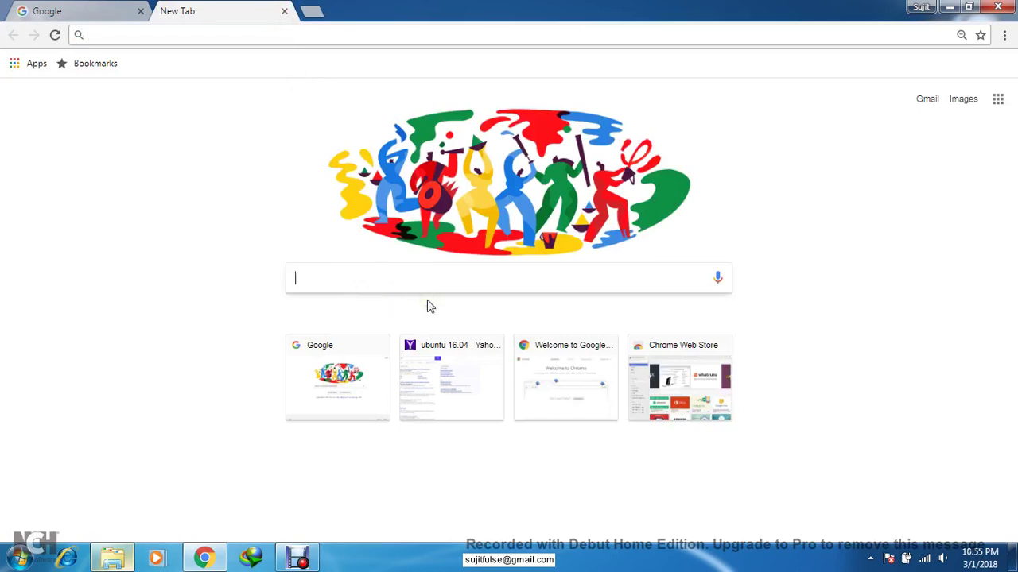
{"action": "type", "text": "ubutu"}
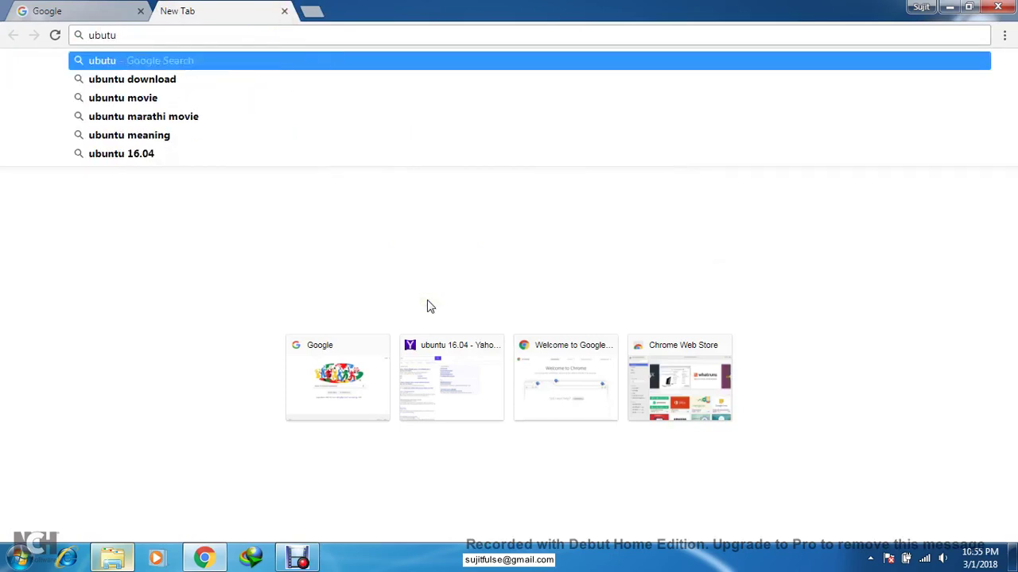
{"action": "type", "text": " 16.04"}
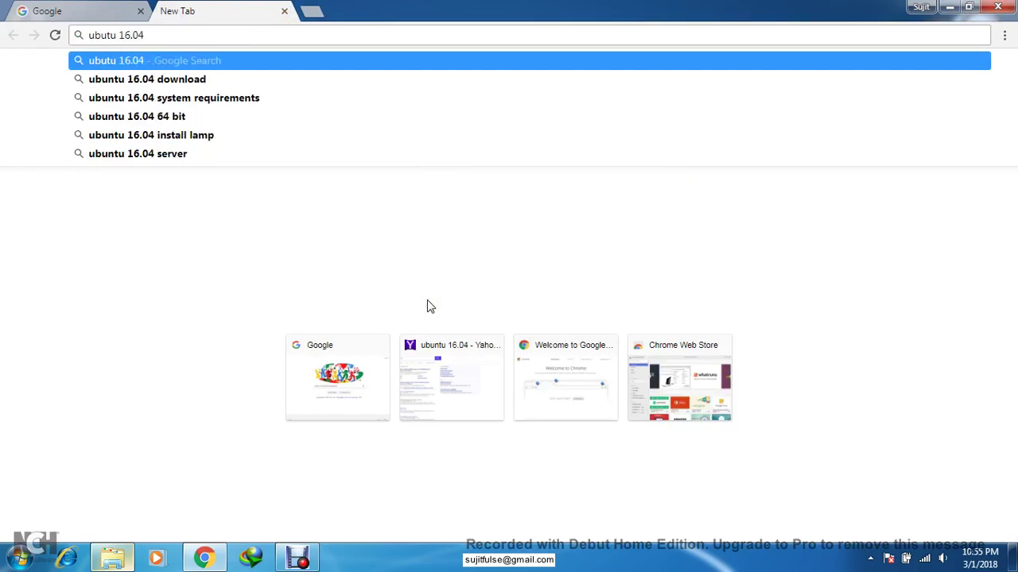
{"action": "key", "text": "Down"}
{"action": "key", "text": "Return"}
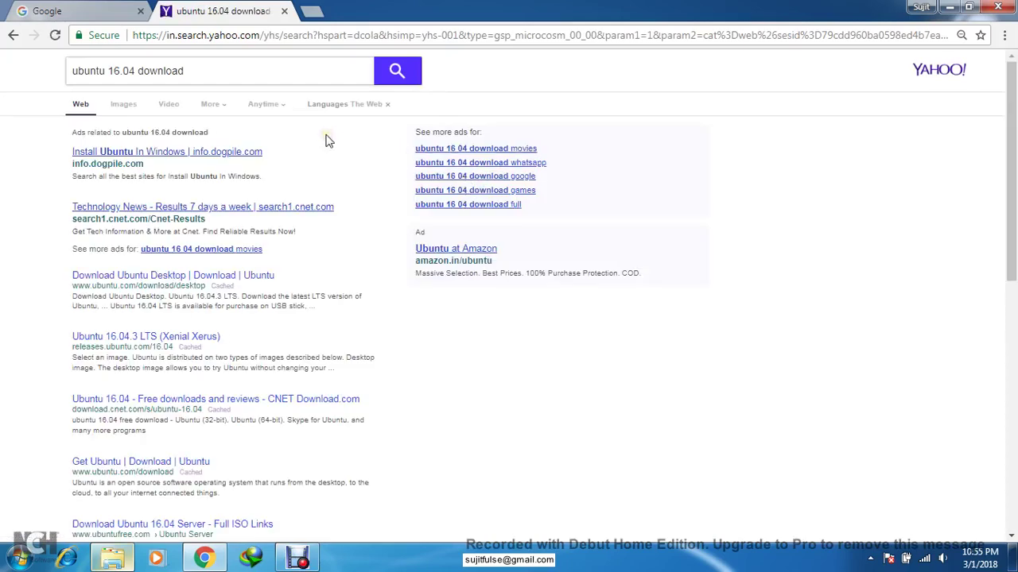
- Open the Download Ubuntu Desktop page and review the 2 GHz, 2 GB RAM, 25 GB disk requirements
{"action": "left_click", "coordinate": [262, 277]}
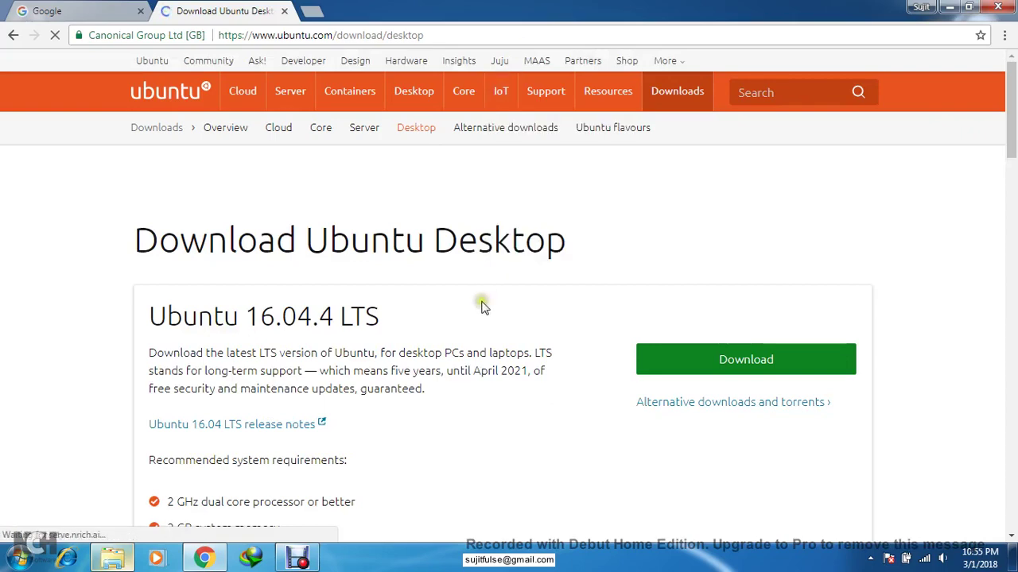
{"action": "scroll", "coordinate": [406, 348], "scroll_direction": "down", "scroll_amount": 1}
{"action": "scroll", "coordinate": [406, 348], "scroll_direction": "down", "scroll_amount": 1}
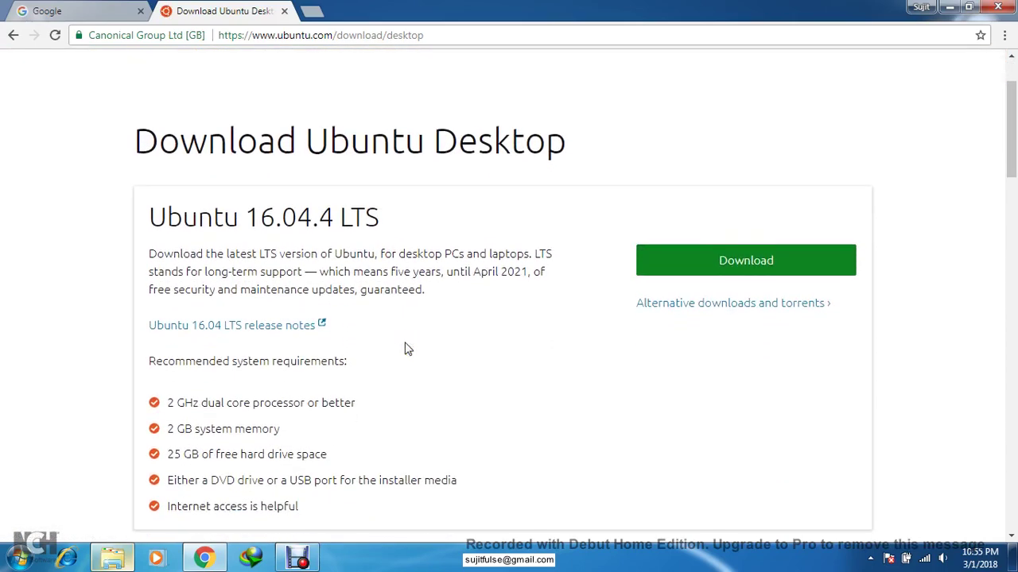
{"action": "scroll", "coordinate": [405, 348], "scroll_direction": "down", "scroll_amount": 1}
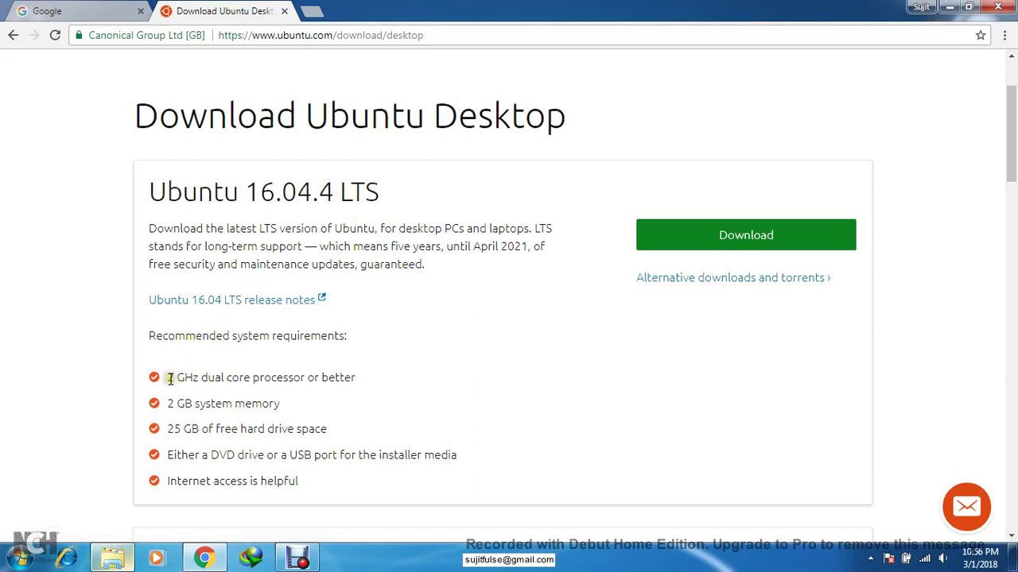
{"action": "left_click_drag", "start_coordinate": [168, 377], "coordinate": [297, 376]}
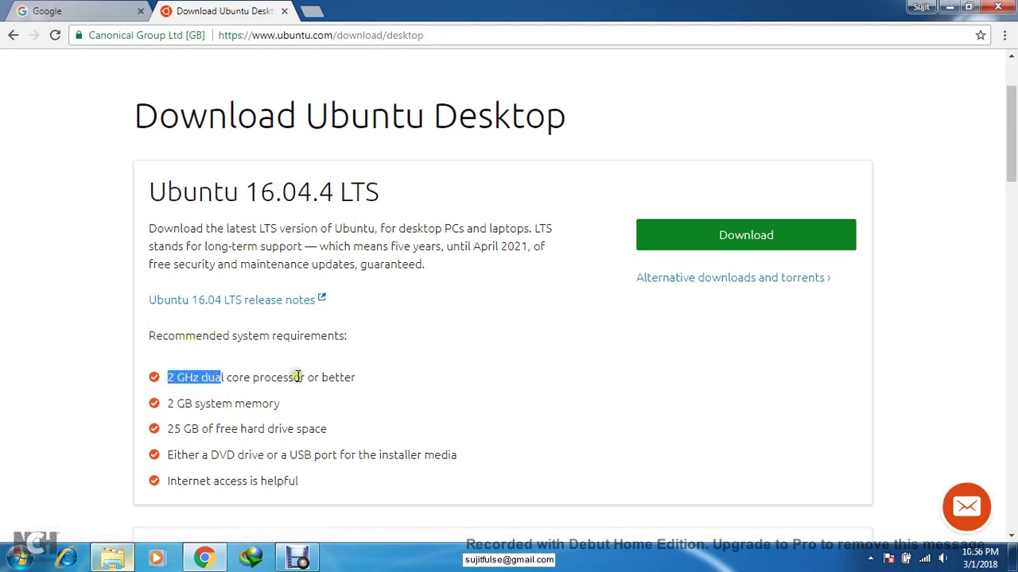
{"action": "left_click", "coordinate": [416, 375]}
{"action": "left_click_drag", "start_coordinate": [174, 407], "coordinate": [234, 409]}
{"action": "left_click_drag", "start_coordinate": [170, 430], "coordinate": [266, 431]}
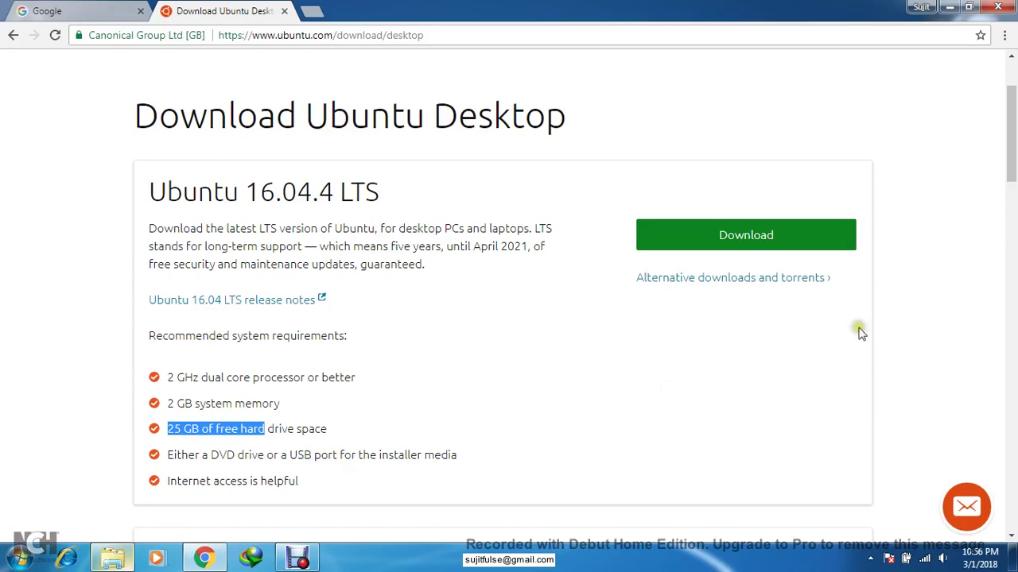
{"action": "left_click_drag", "start_coordinate": [1012, 136], "coordinate": [1012, 112]}
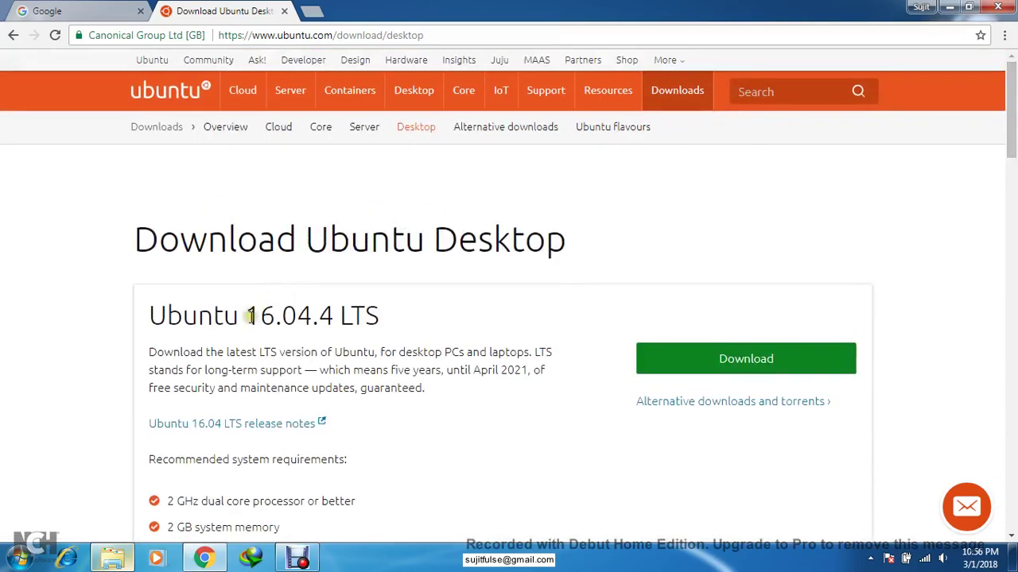
- Download the Ubuntu 16.04.4 LTS desktop release
{"action": "left_click_drag", "start_coordinate": [245, 316], "coordinate": [334, 316]}
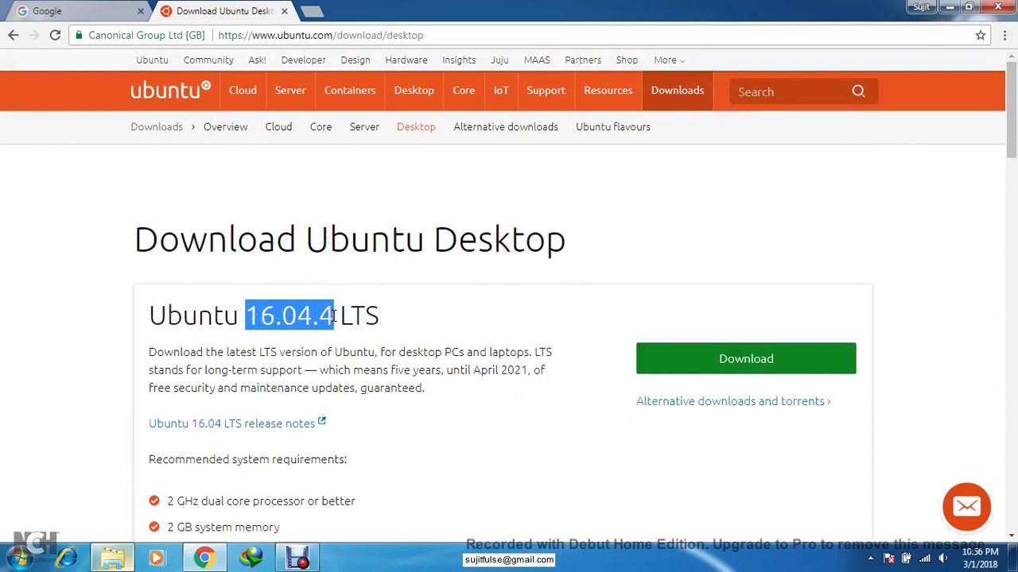
{"action": "double_click", "coordinate": [359, 316]}
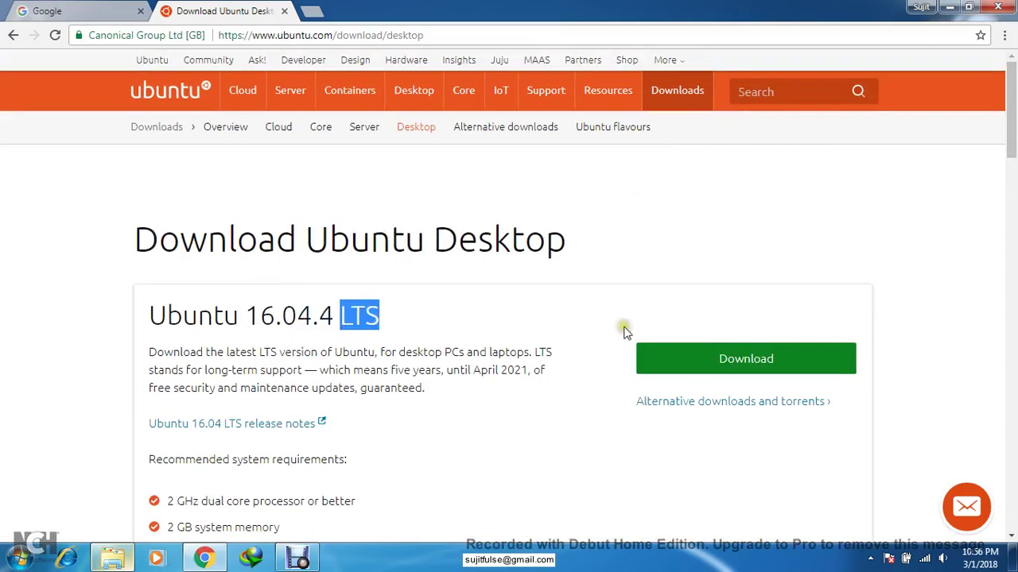
{"action": "left_click", "coordinate": [722, 360]}
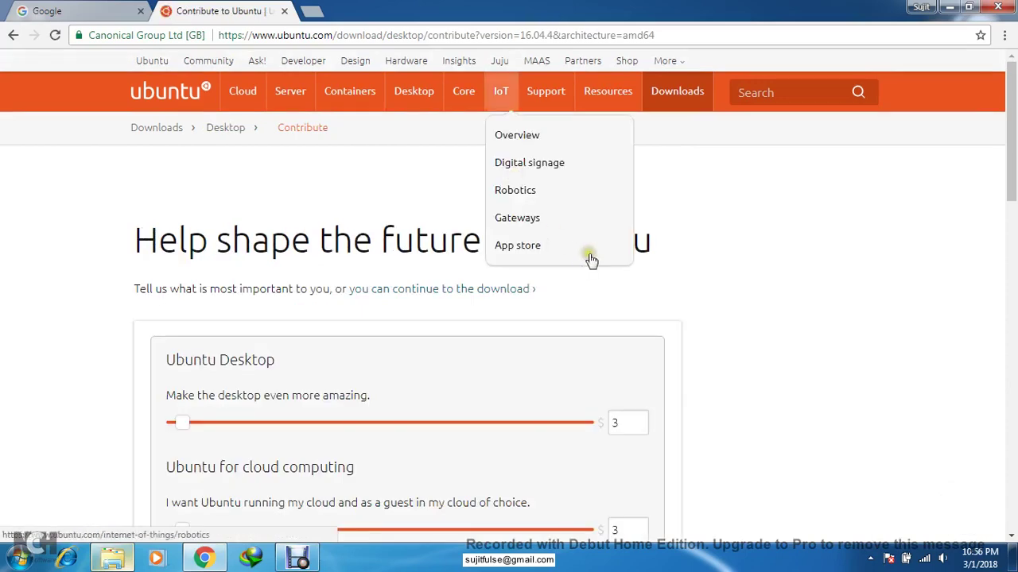
{"action": "left_click_drag", "start_coordinate": [1015, 140], "coordinate": [1015, 350]}
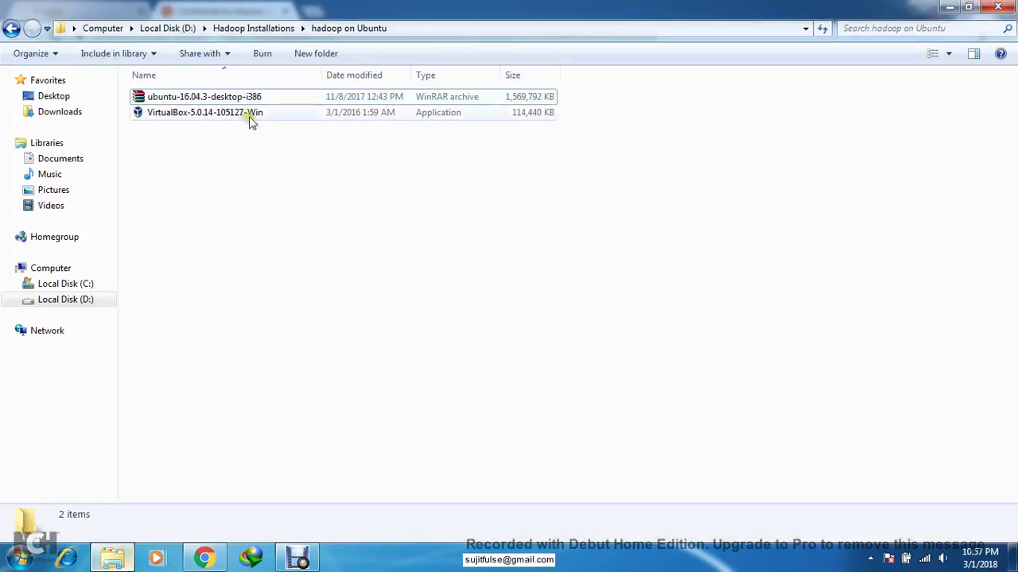
- Run VirtualBox-5.0.14-105127-Win from the hadoop on Ubuntu folder to start its setup wizard
{"action": "left_click", "coordinate": [243, 113]}
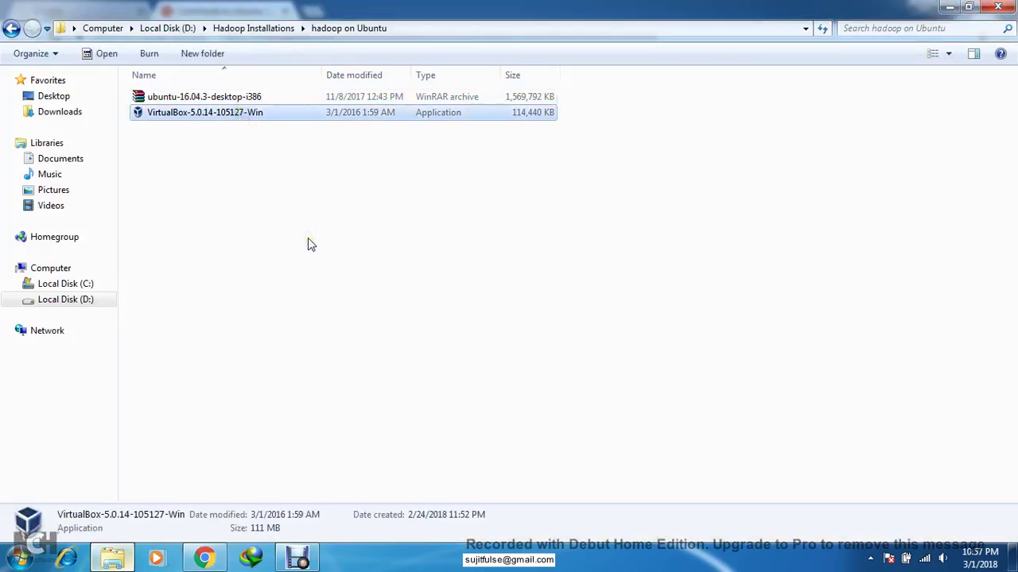
{"action": "left_click", "coordinate": [232, 97]}
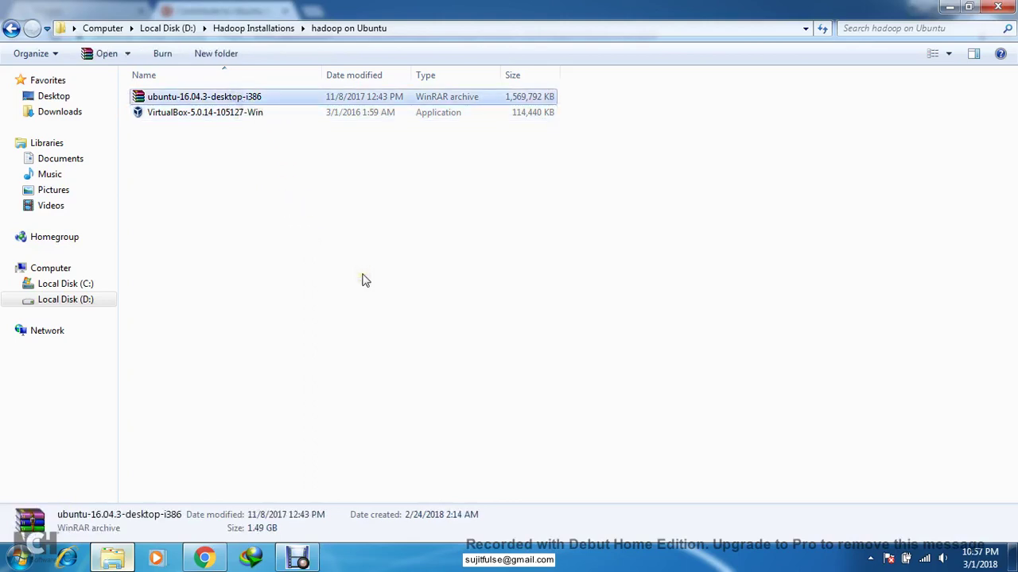
{"action": "left_click", "coordinate": [213, 117]}
{"action": "left_click", "coordinate": [213, 117]}
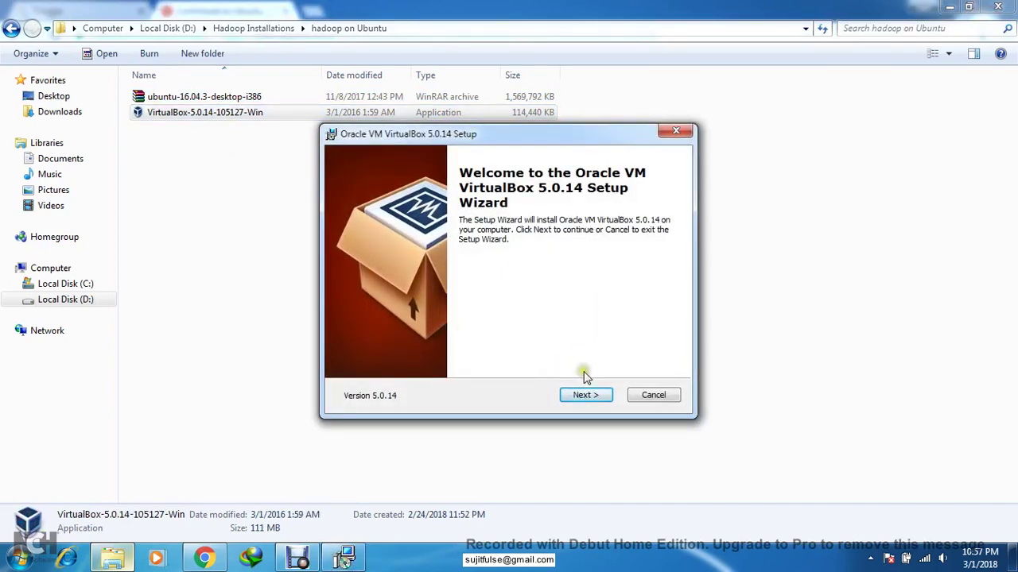
- Keep the default features but untick the Quick Launch Bar shortcut and file associations
{"action": "left_click", "coordinate": [586, 396]}
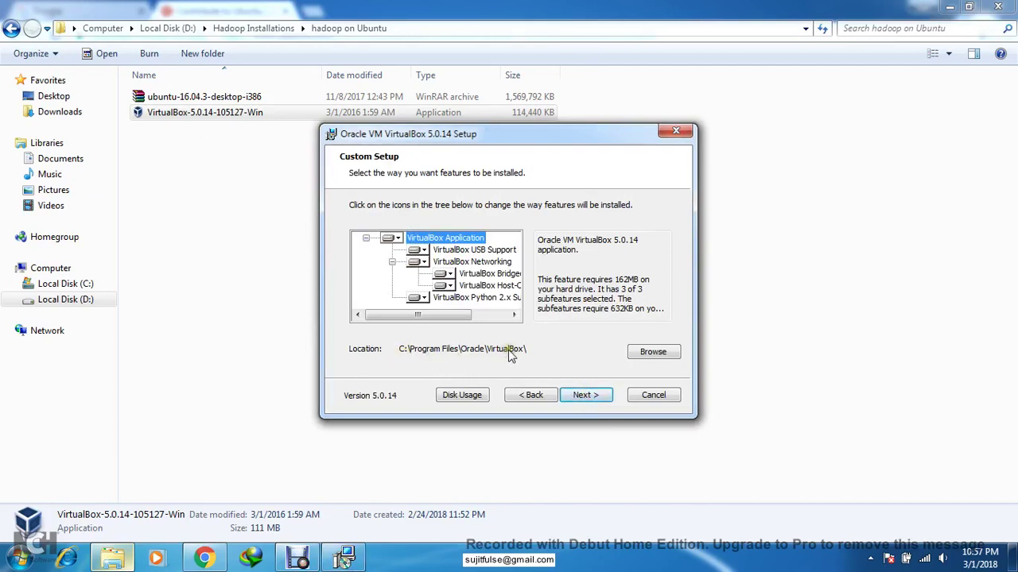
{"action": "left_click", "coordinate": [586, 395]}
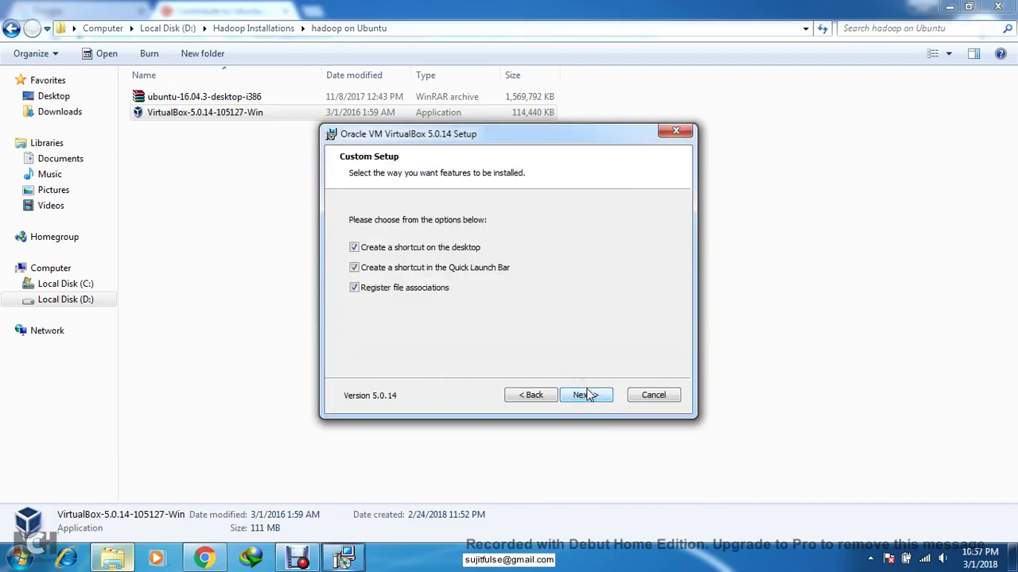
{"action": "left_click", "coordinate": [417, 267]}
{"action": "left_click", "coordinate": [411, 288]}
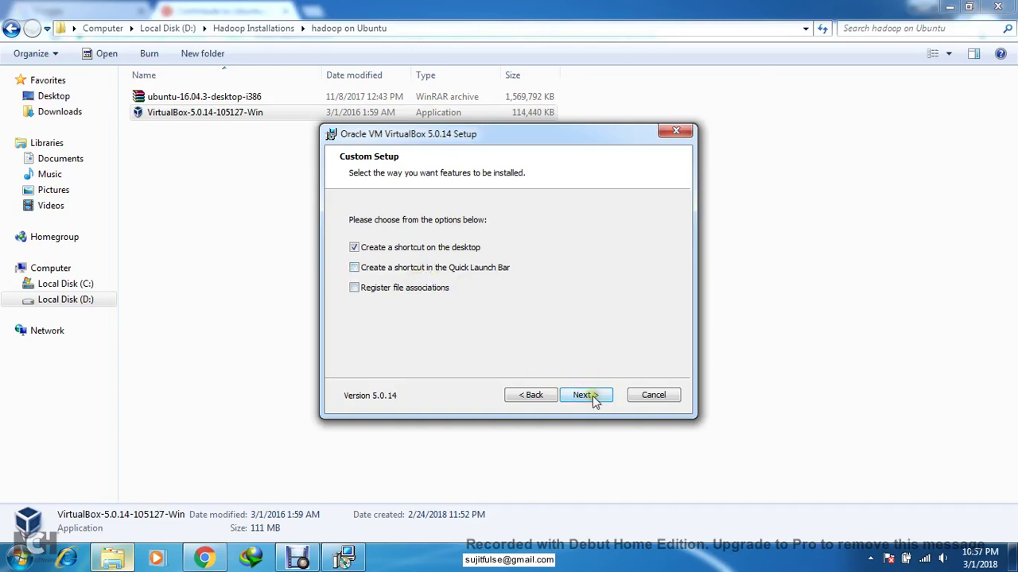
{"action": "left_click", "coordinate": [587, 395]}
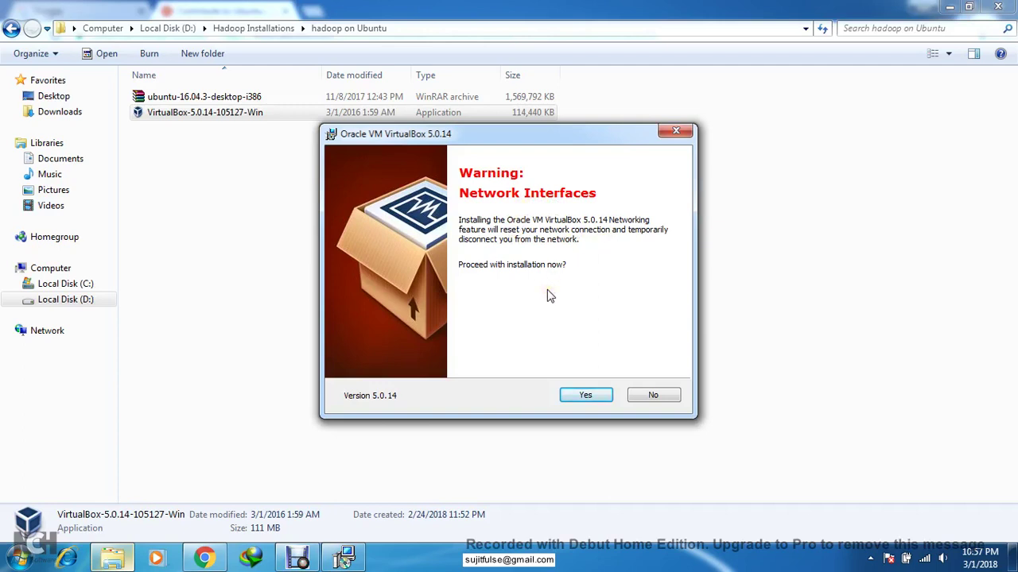
- Accept the network reset warning, install VirtualBox 5.0.14, and finish the wizard
{"action": "left_click", "coordinate": [589, 396]}
{"action": "left_click", "coordinate": [589, 396]}
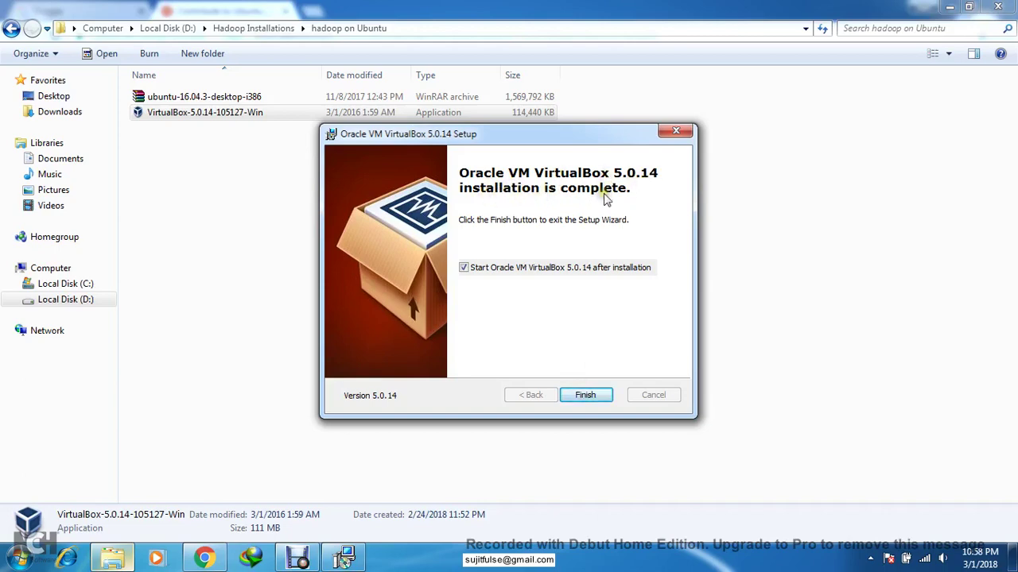
{"action": "left_click", "coordinate": [588, 395]}
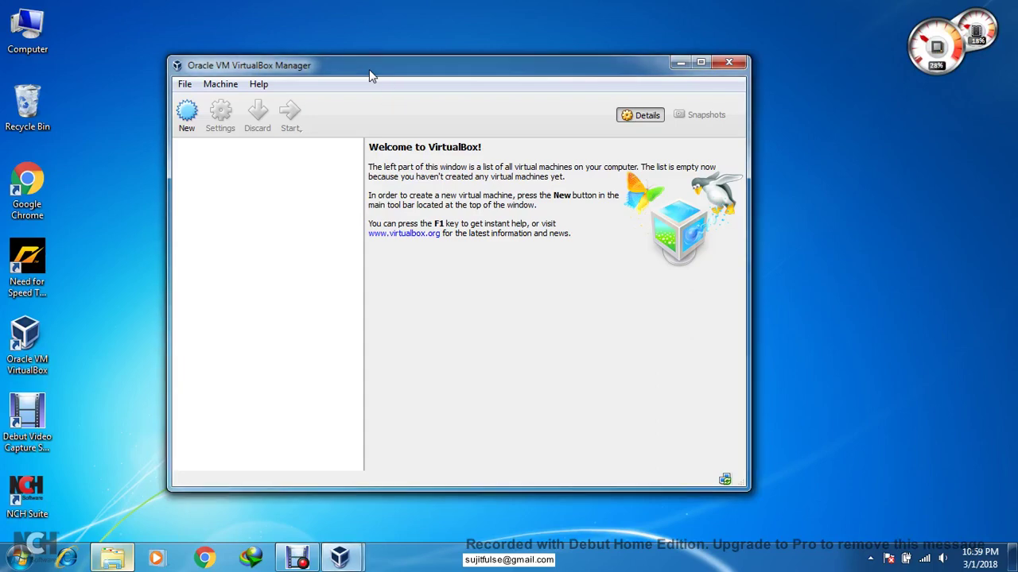
- Close the duplicate VirtualBox Manager window and reposition the remaining one
{"action": "left_click_drag", "start_coordinate": [369, 69], "coordinate": [532, 95]}
{"action": "left_click", "coordinate": [895, 88]}
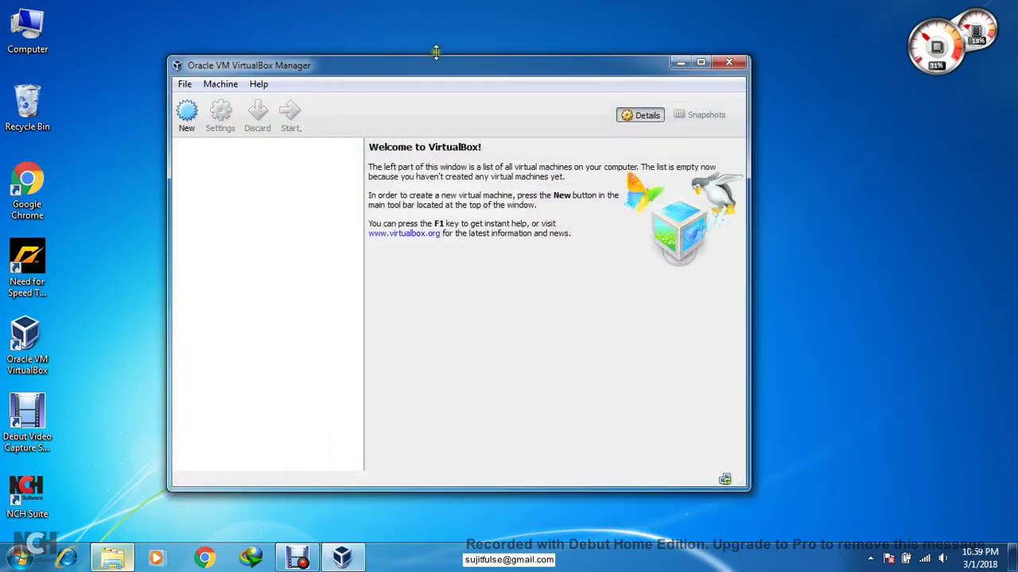
{"action": "left_click_drag", "start_coordinate": [374, 73], "coordinate": [425, 70]}
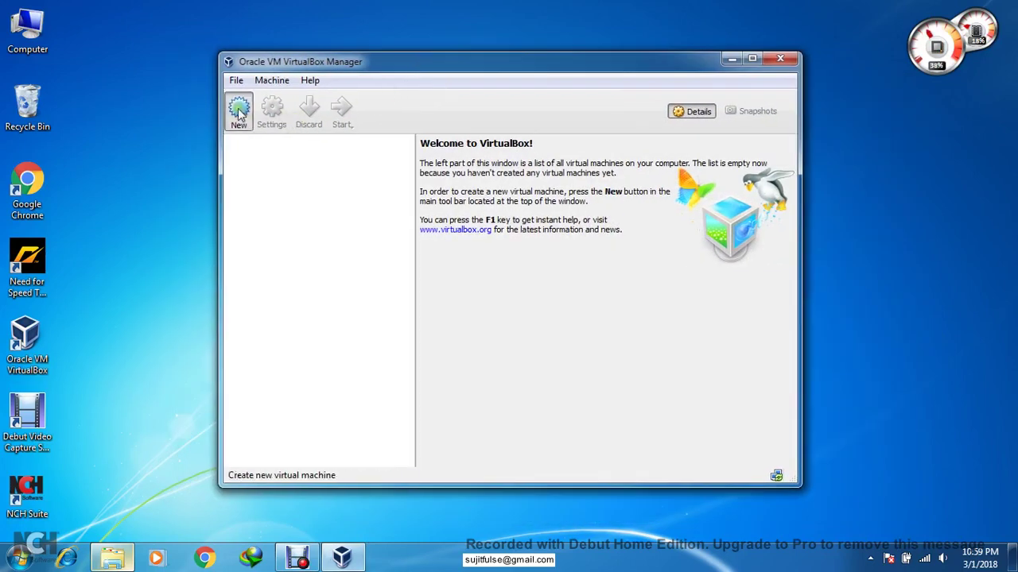
- Start a new machine named Ubuntu-Practice with type Linux and version Ubuntu (32-bit)
{"action": "left_click", "coordinate": [238, 114]}
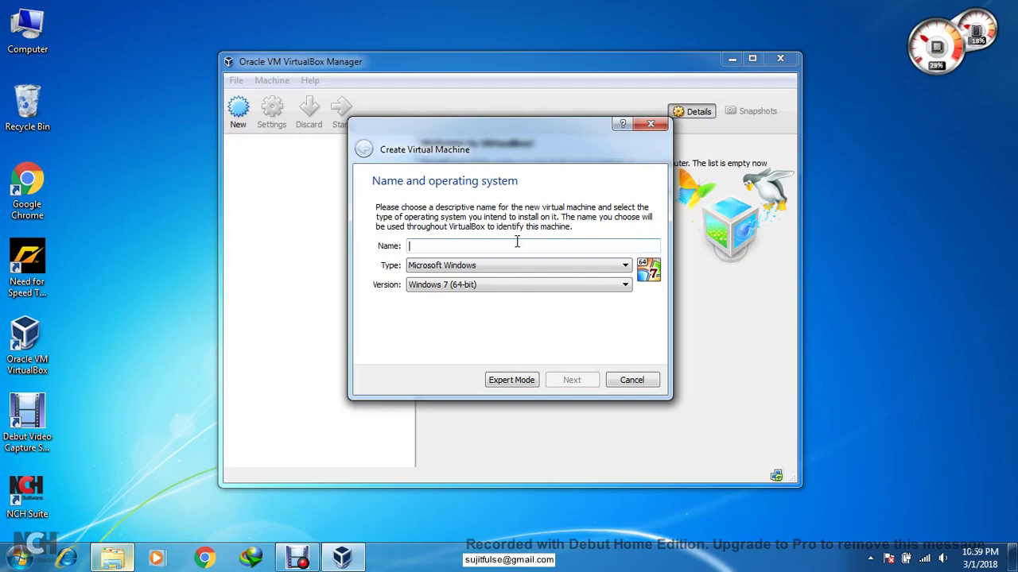
{"action": "type", "text": "Ub"}
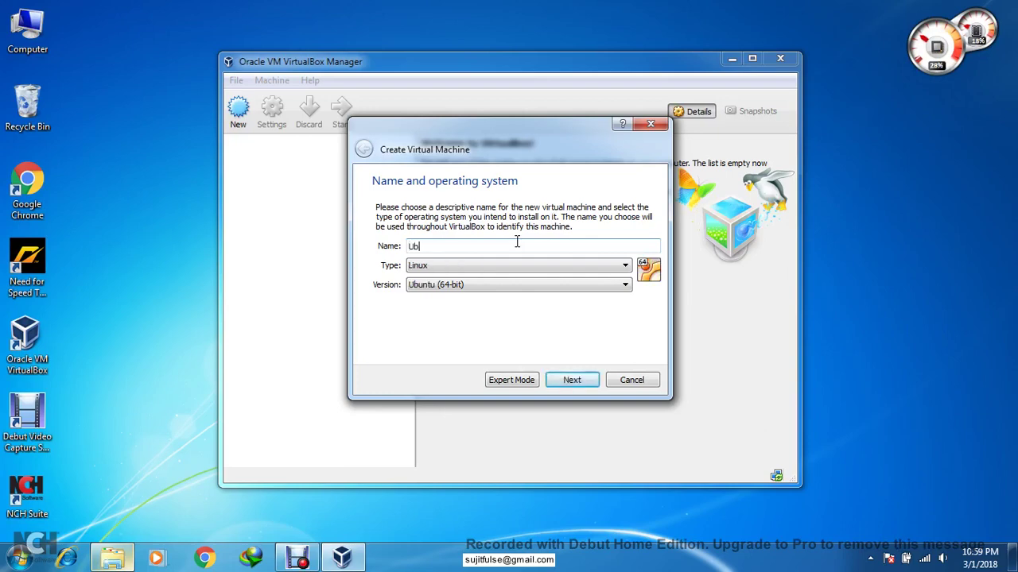
{"action": "type", "text": "untu-Practice"}
{"action": "left_click", "coordinate": [480, 275]}
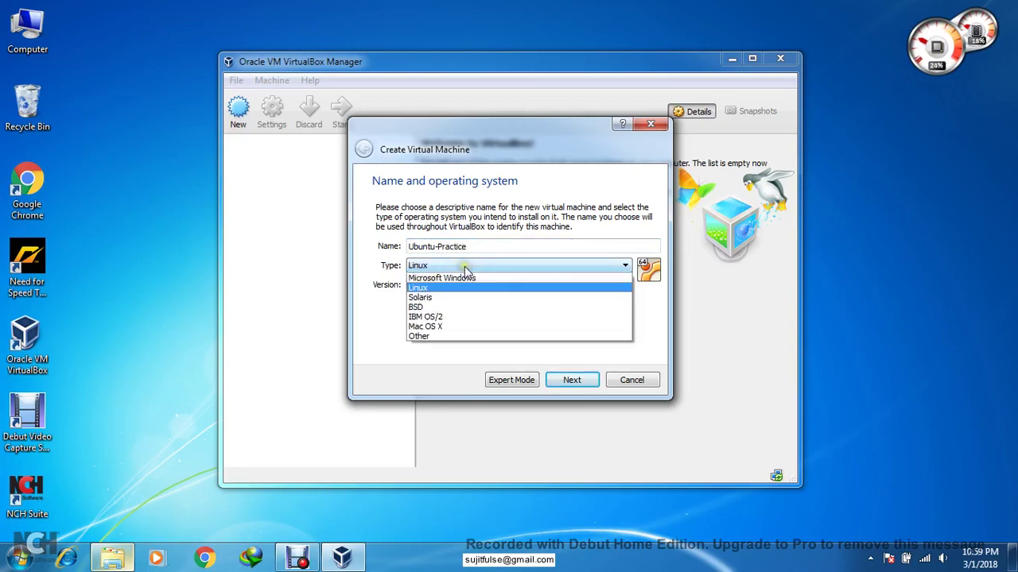
{"action": "left_click", "coordinate": [470, 290]}
{"action": "left_click", "coordinate": [469, 287]}
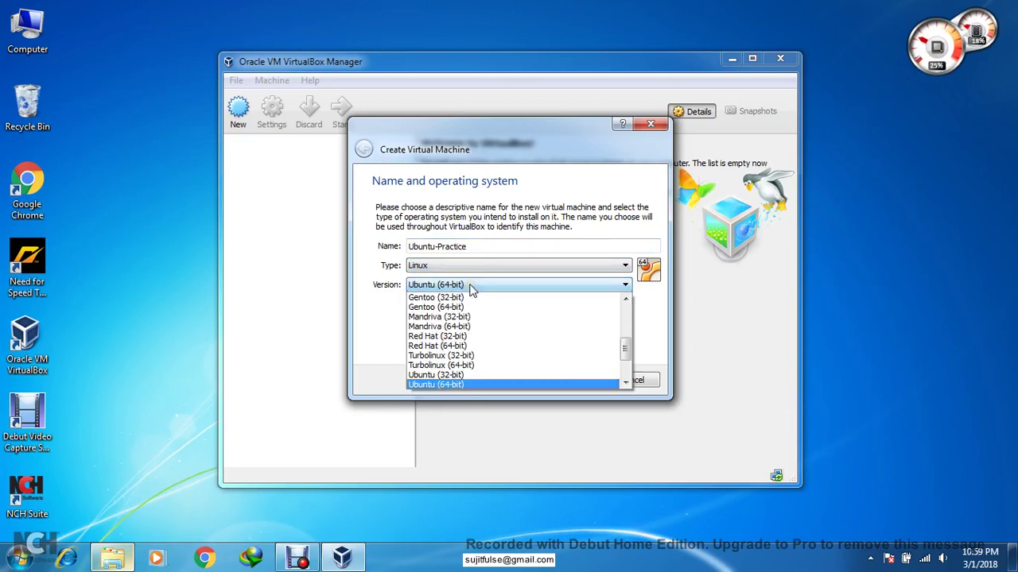
{"action": "scroll", "coordinate": [469, 350], "scroll_direction": "down", "scroll_amount": 2}
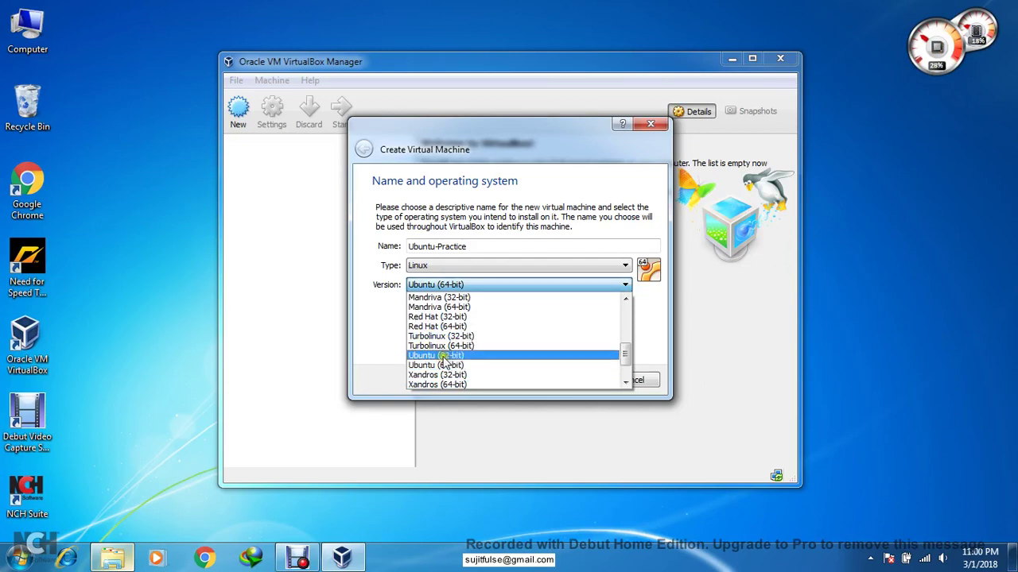
{"action": "left_click", "coordinate": [445, 355]}
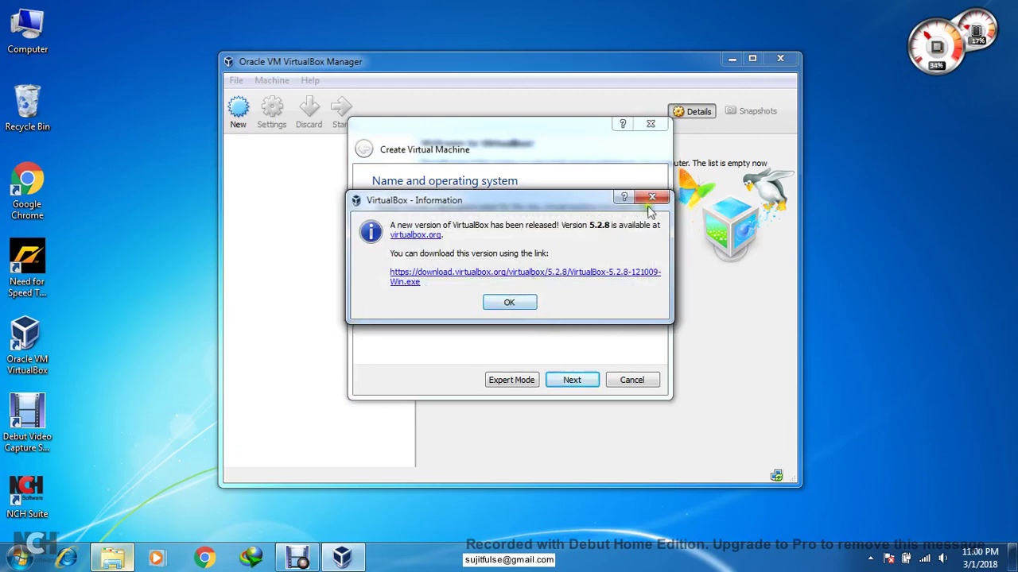
- Dismiss the new-version notice, reconfirm Ubuntu (32-bit), and continue to memory size
{"action": "left_click", "coordinate": [516, 303]}
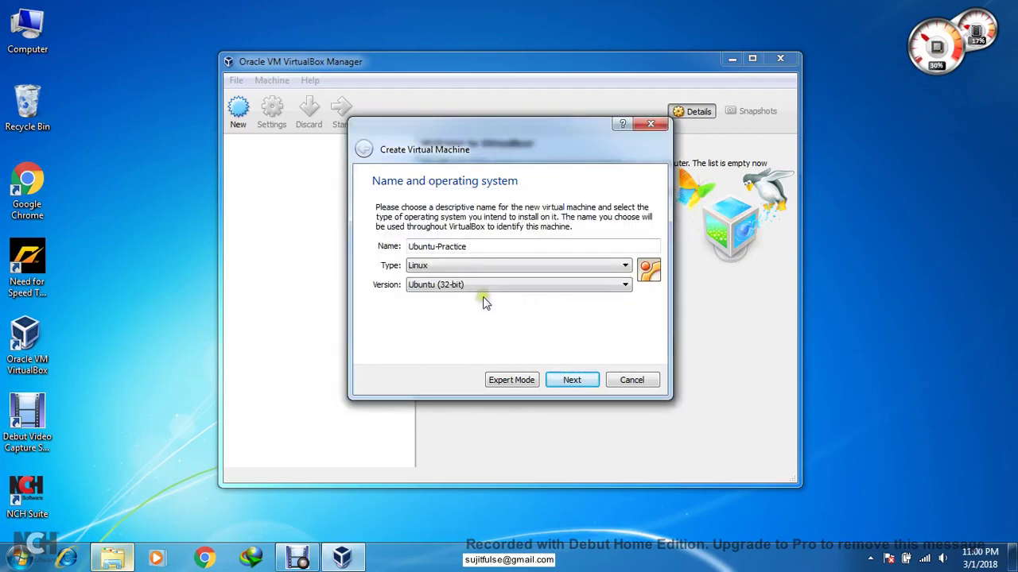
{"action": "left_click", "coordinate": [457, 288]}
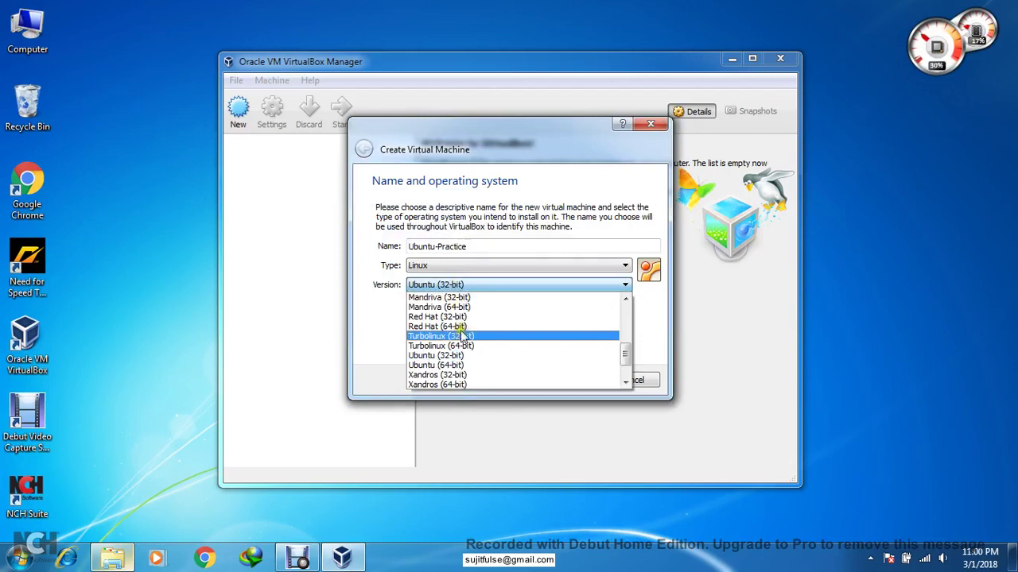
{"action": "left_click", "coordinate": [481, 366]}
{"action": "left_click", "coordinate": [552, 380]}
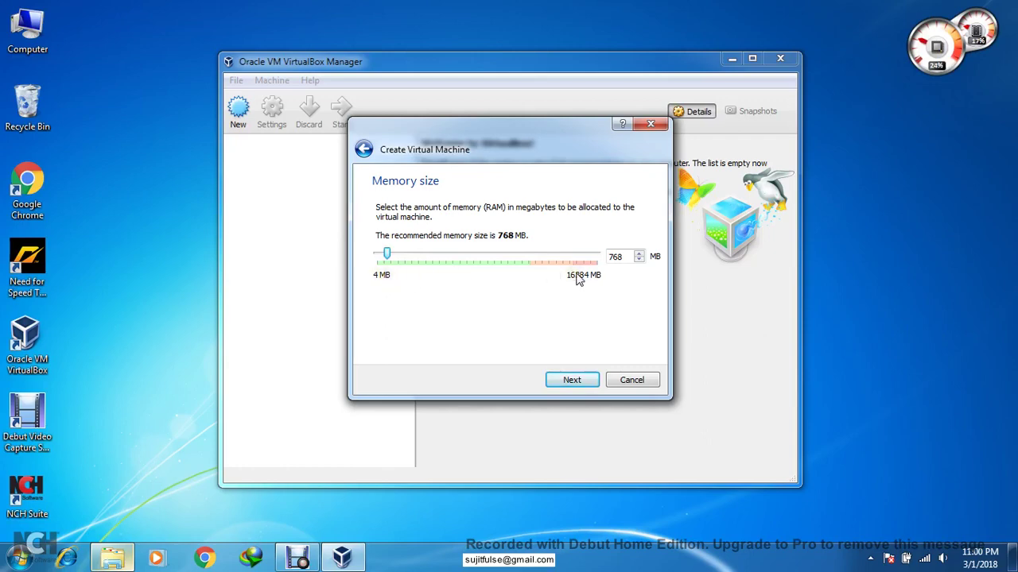
- Raise the Ubuntu-Practice memory slider to 8192 MB and continue
{"action": "left_click_drag", "start_coordinate": [402, 273], "coordinate": [486, 256]}
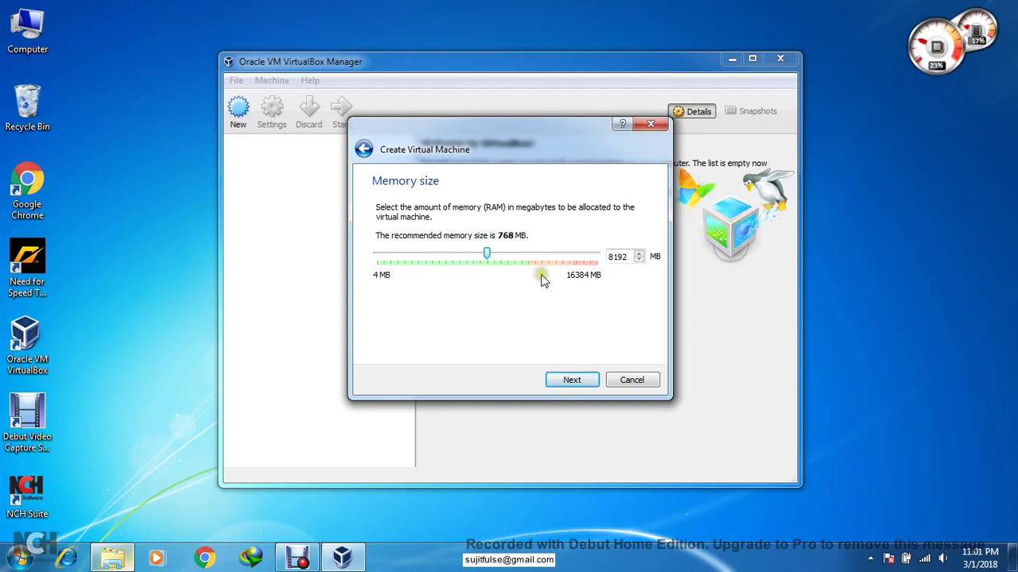
{"action": "left_click", "coordinate": [569, 382]}
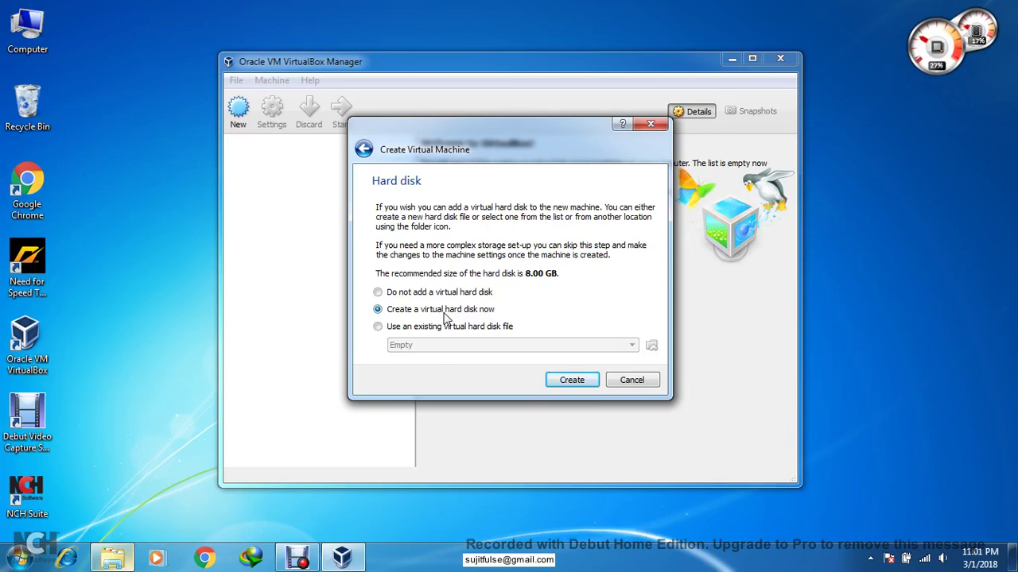
- Create a fixed-size VDI disk named Ubuntu-Practice of 15.05 GB
{"action": "left_click", "coordinate": [574, 380]}
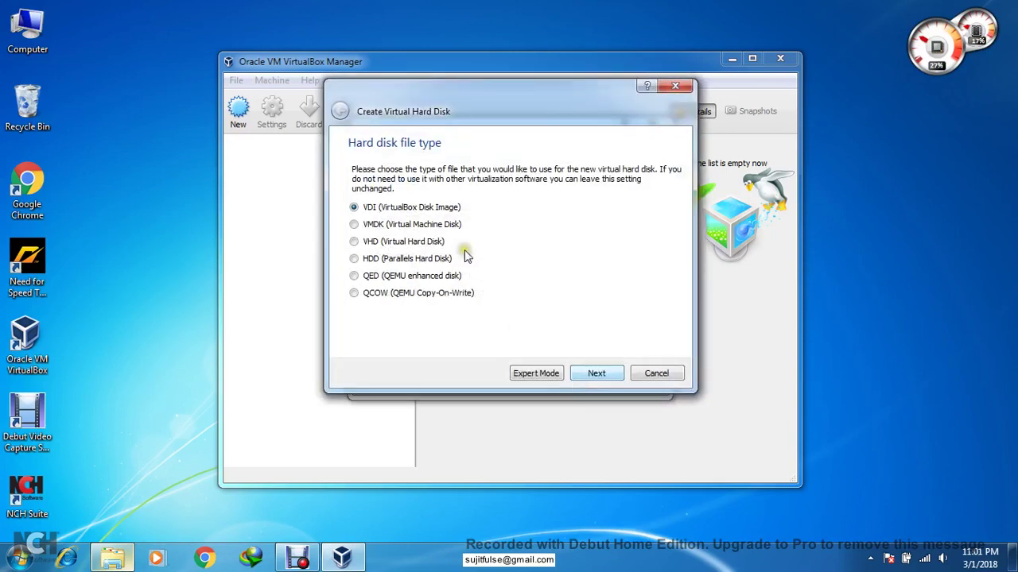
{"action": "left_click", "coordinate": [592, 375]}
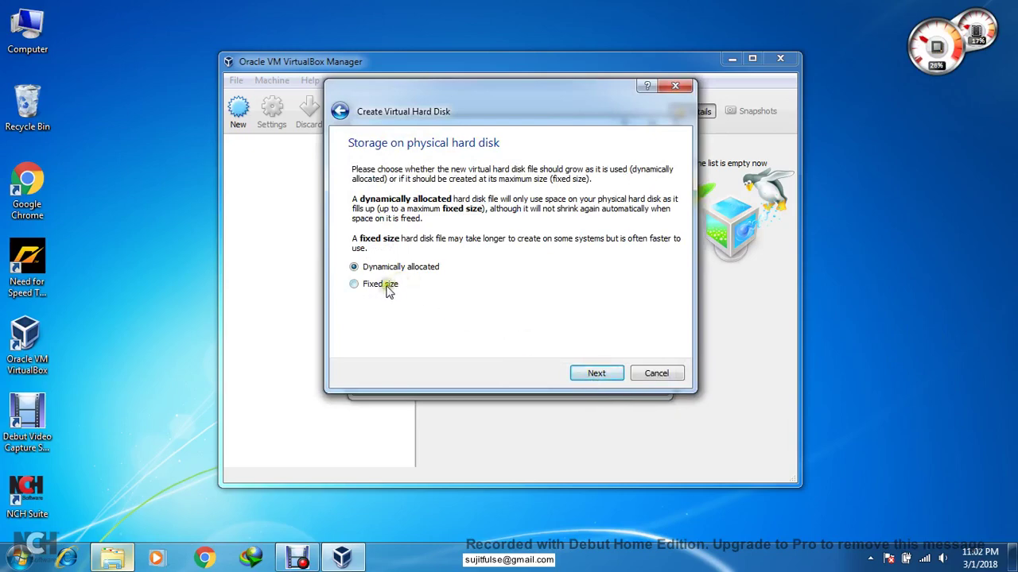
{"action": "left_click", "coordinate": [387, 286]}
{"action": "left_click", "coordinate": [596, 372]}
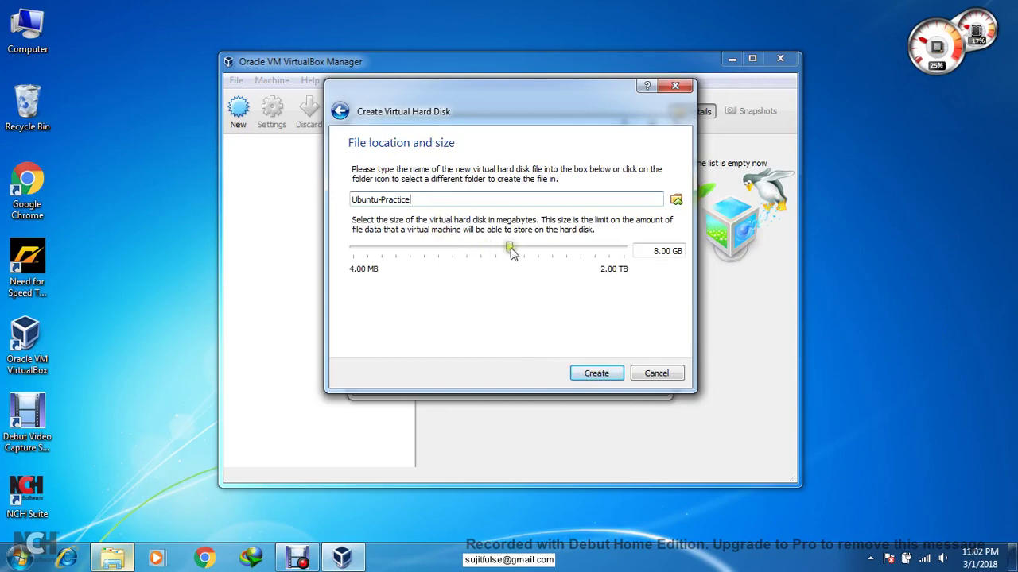
{"action": "left_click_drag", "start_coordinate": [511, 251], "coordinate": [523, 249]}
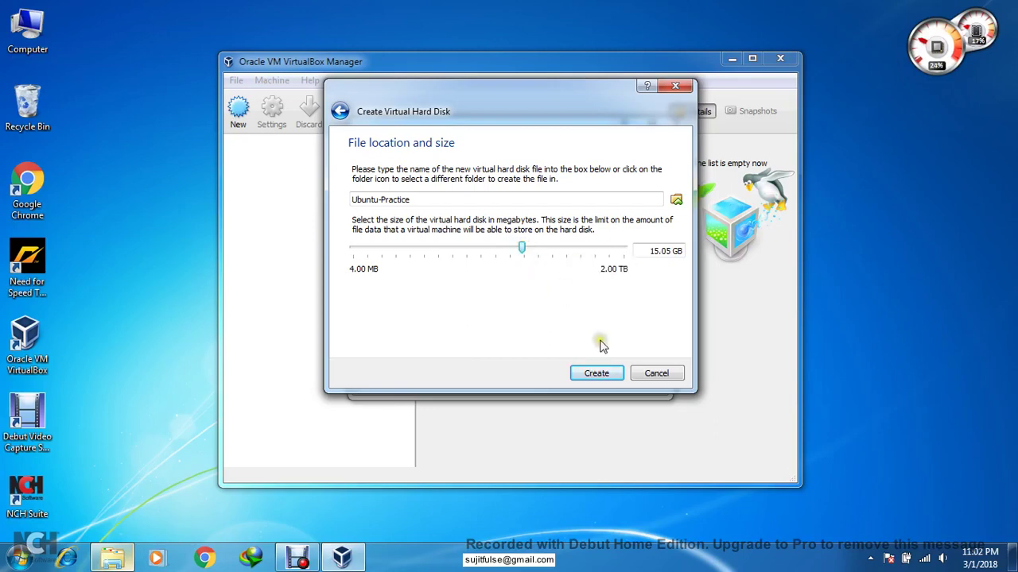
{"action": "left_click", "coordinate": [602, 371]}
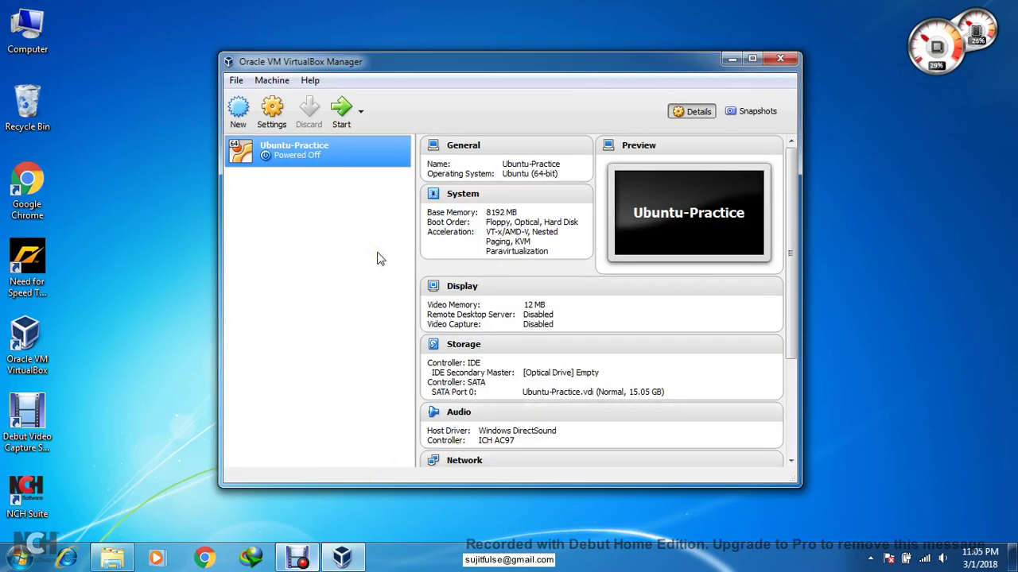
- Launch the Ubuntu-Practice VM until its start-up disk prompt offers Host Drive 'E:'
{"action": "left_click", "coordinate": [340, 119]}
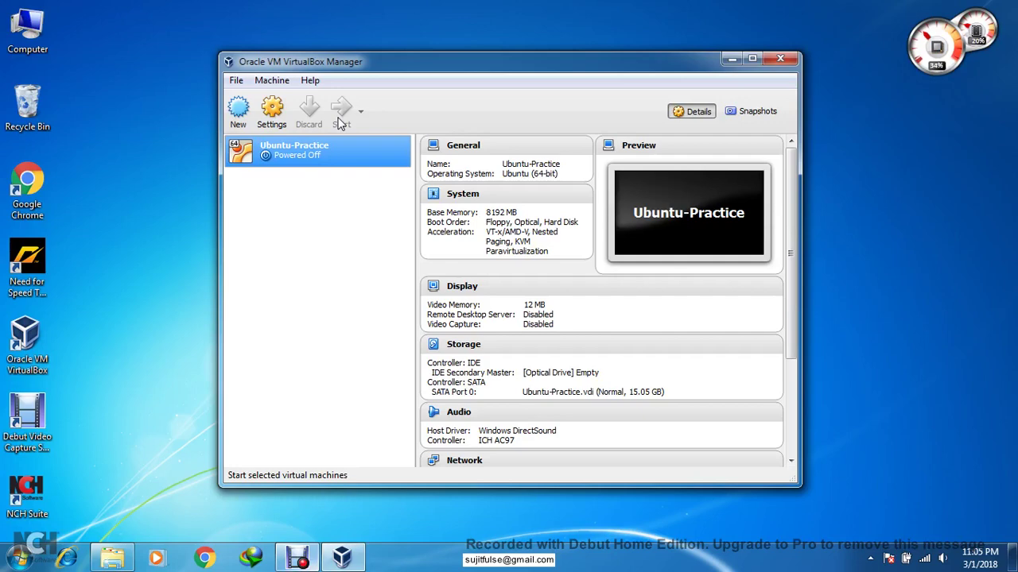
{"action": "left_click", "coordinate": [339, 119]}
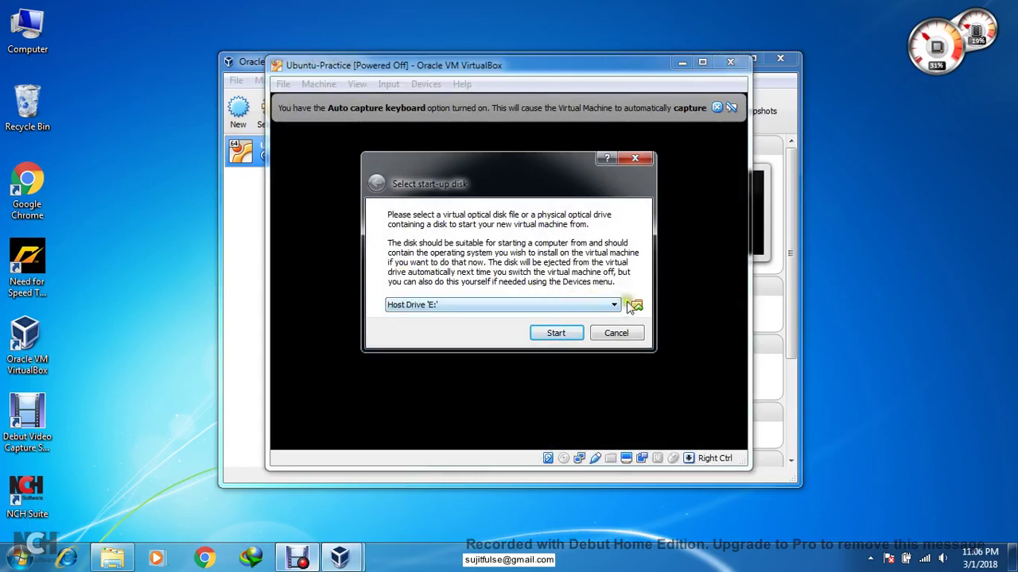
- Boot the VM from ubuntu-16.04.3-desktop-i386.iso in D:\Hadoop Installations\hadoop on Ubuntu
{"action": "left_click", "coordinate": [638, 309]}
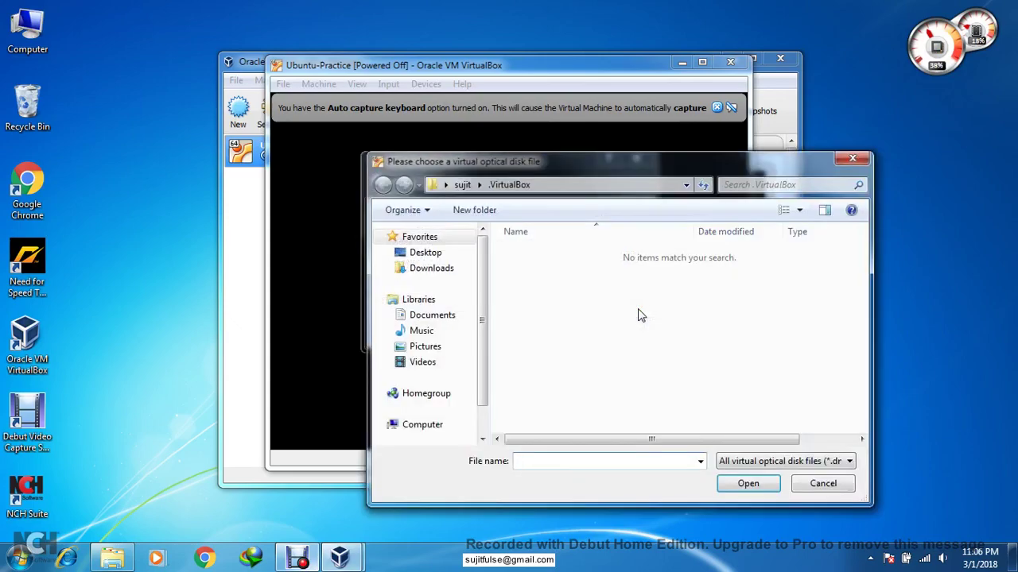
{"action": "double_click", "coordinate": [746, 169]}
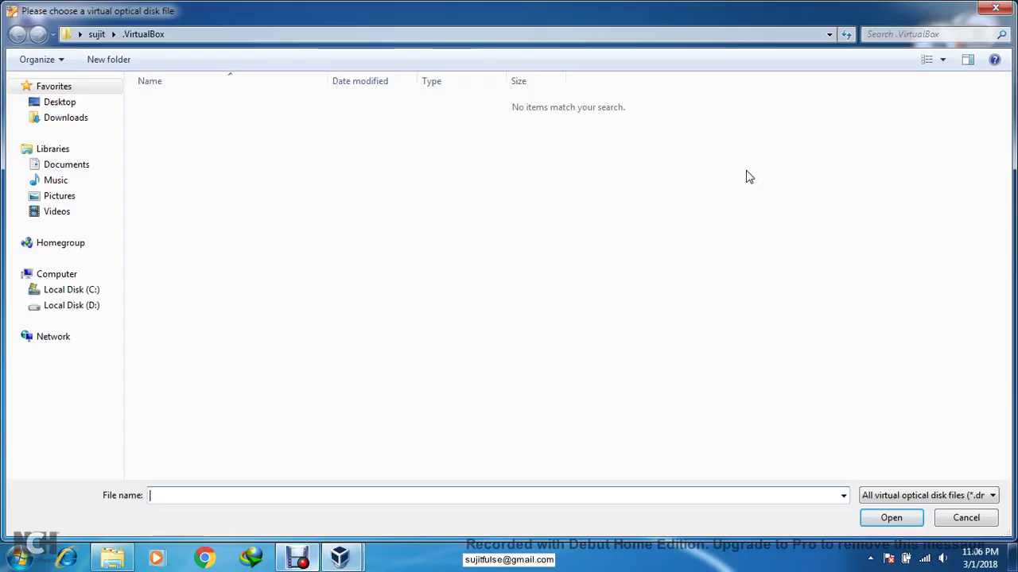
{"action": "left_click", "coordinate": [93, 307]}
{"action": "double_click", "coordinate": [207, 137]}
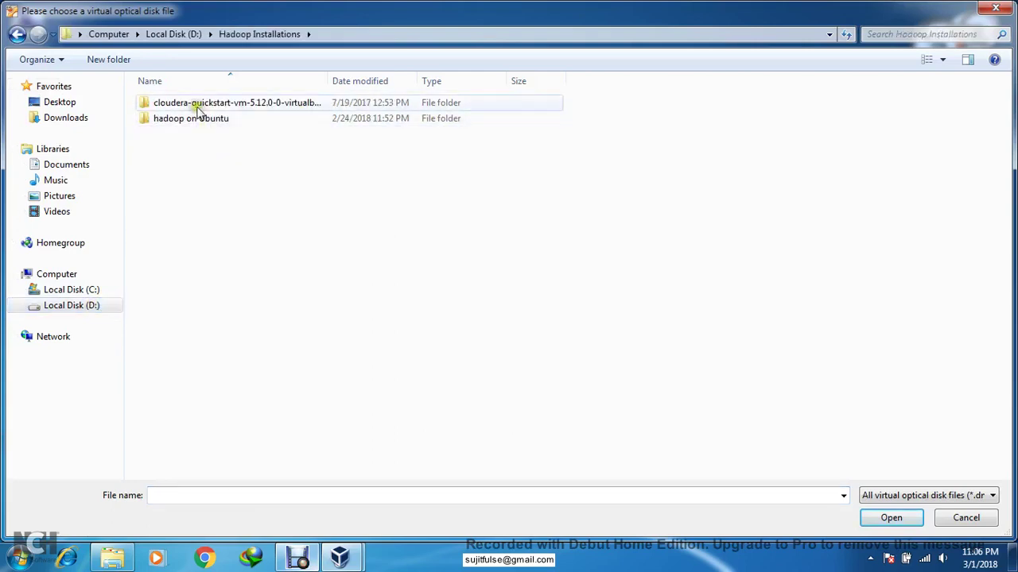
{"action": "double_click", "coordinate": [196, 119]}
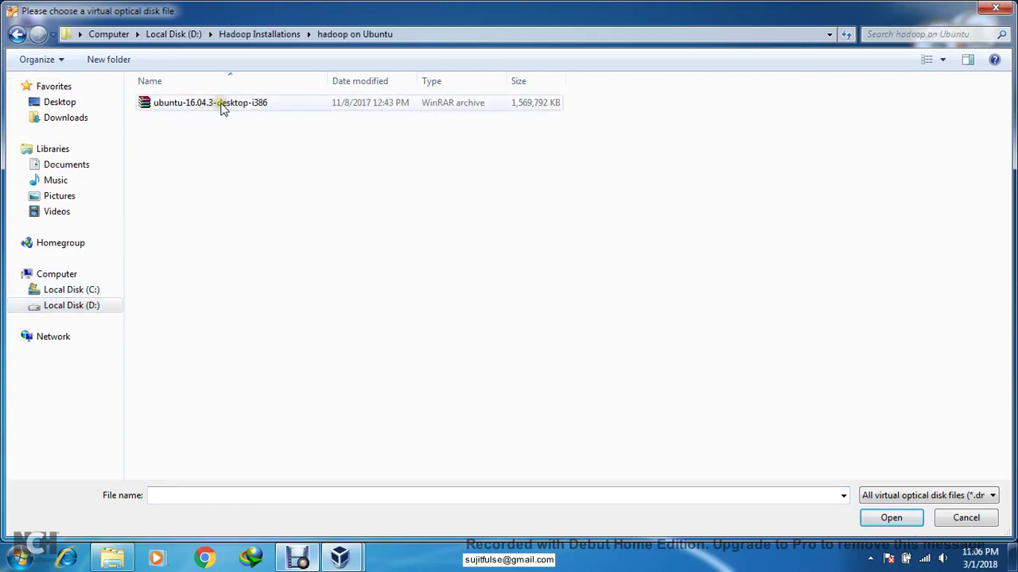
{"action": "left_click", "coordinate": [223, 105]}
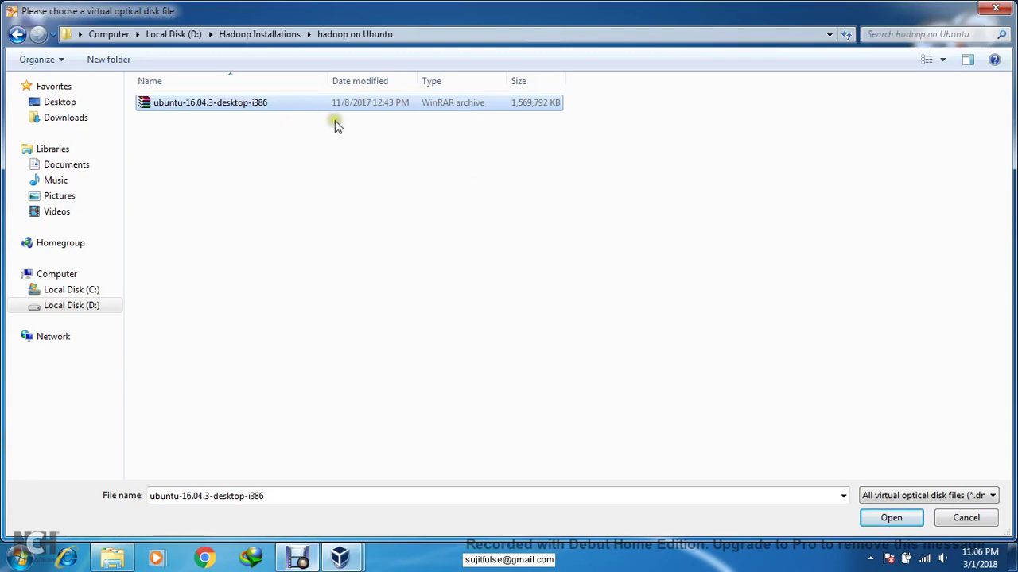
{"action": "left_click", "coordinate": [892, 518]}
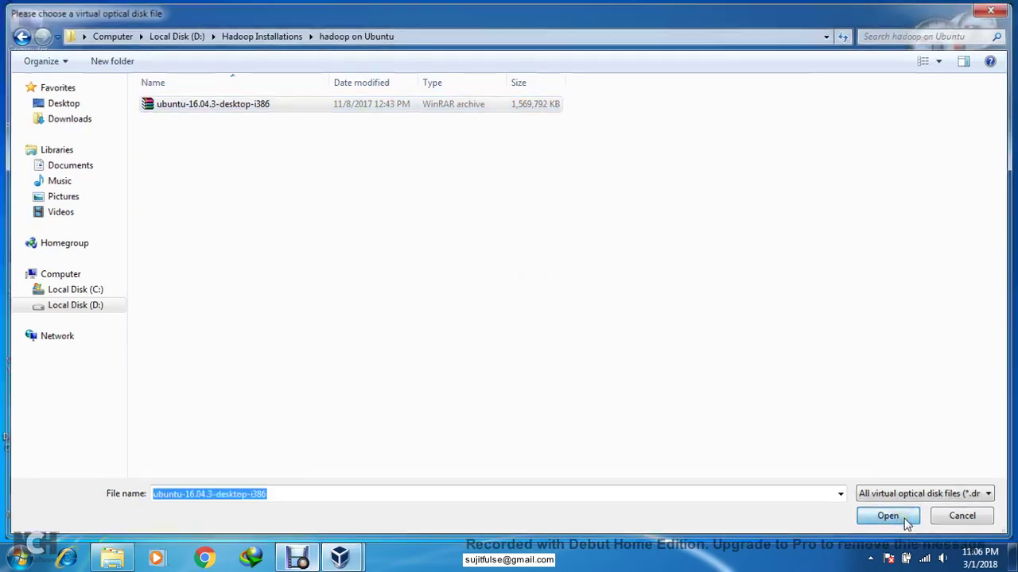
{"action": "left_click", "coordinate": [554, 332]}
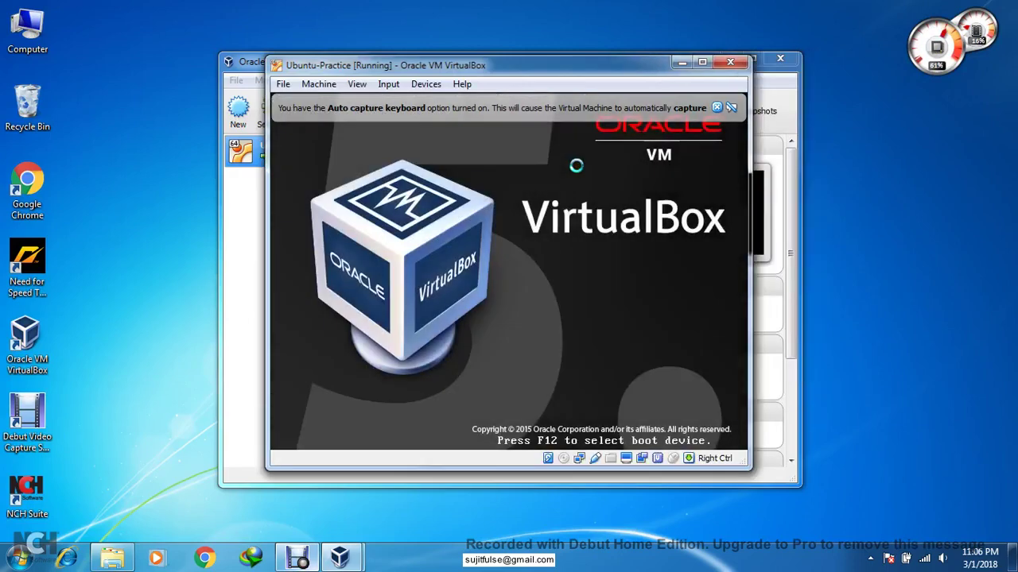
- Dismiss the keyboard auto-capture and mouse integration notices and maximize the VM window
{"action": "left_click", "coordinate": [716, 108]}
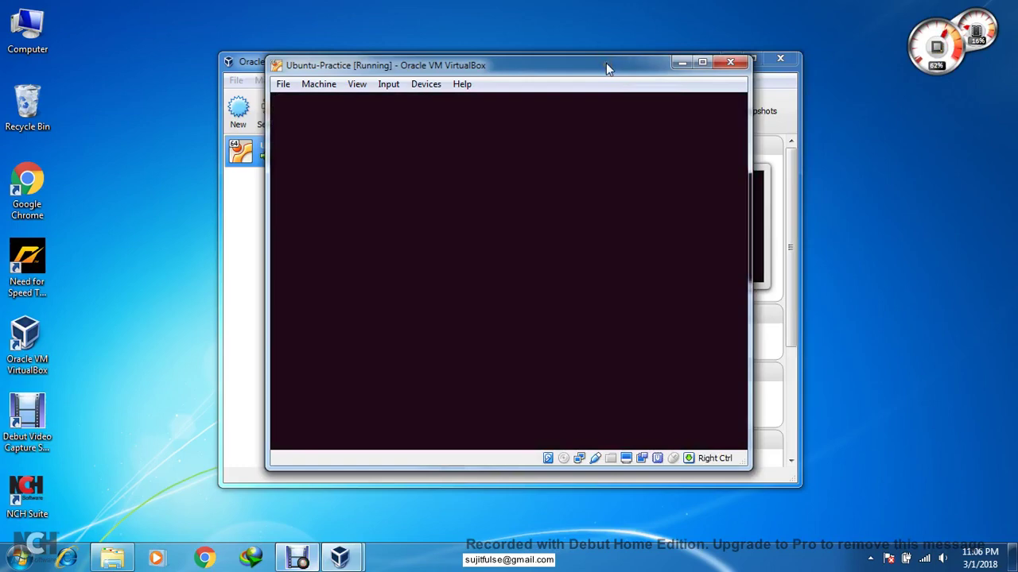
{"action": "left_click", "coordinate": [703, 64]}
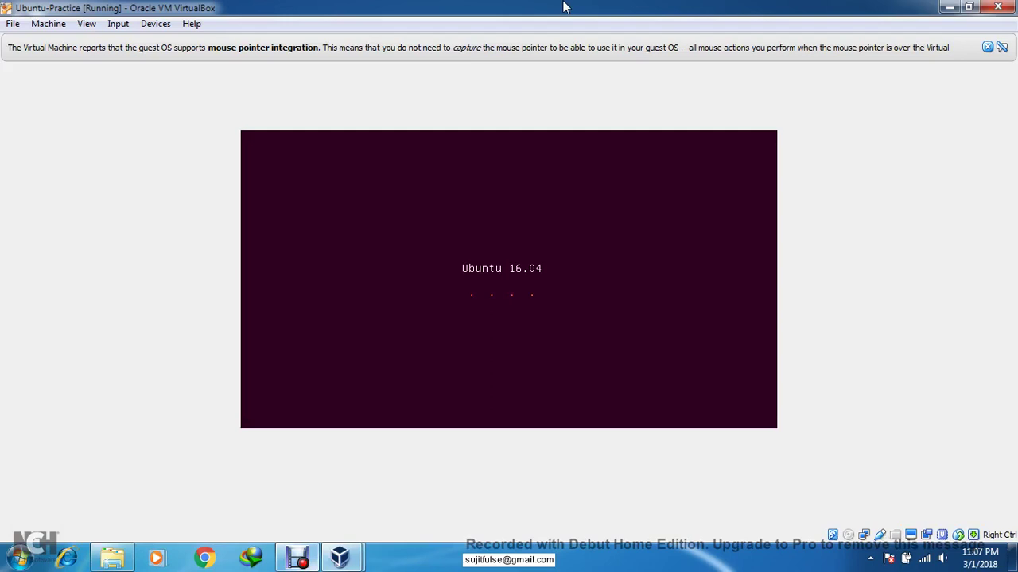
{"action": "left_click", "coordinate": [520, 569]}
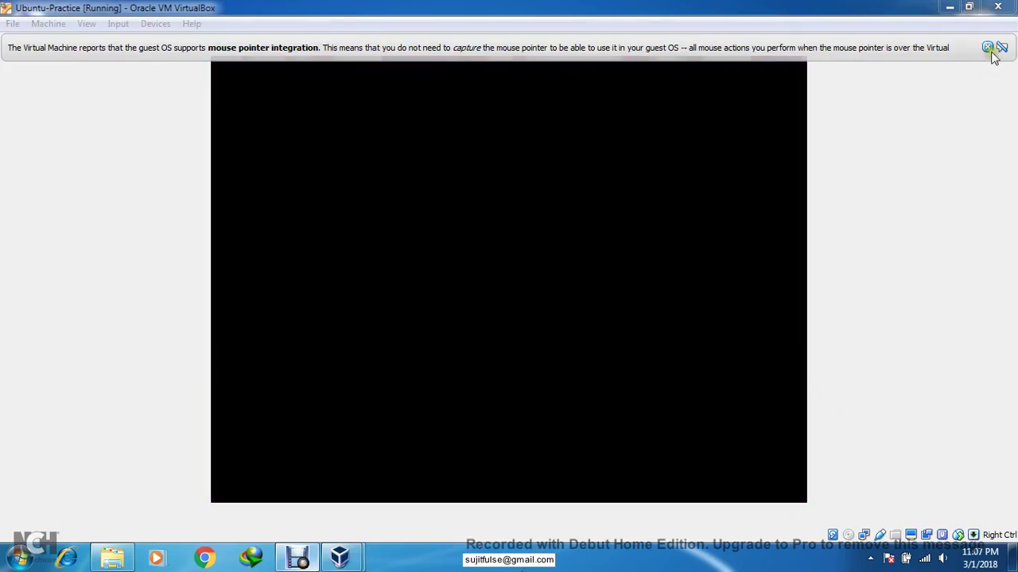
{"action": "left_click", "coordinate": [988, 47]}
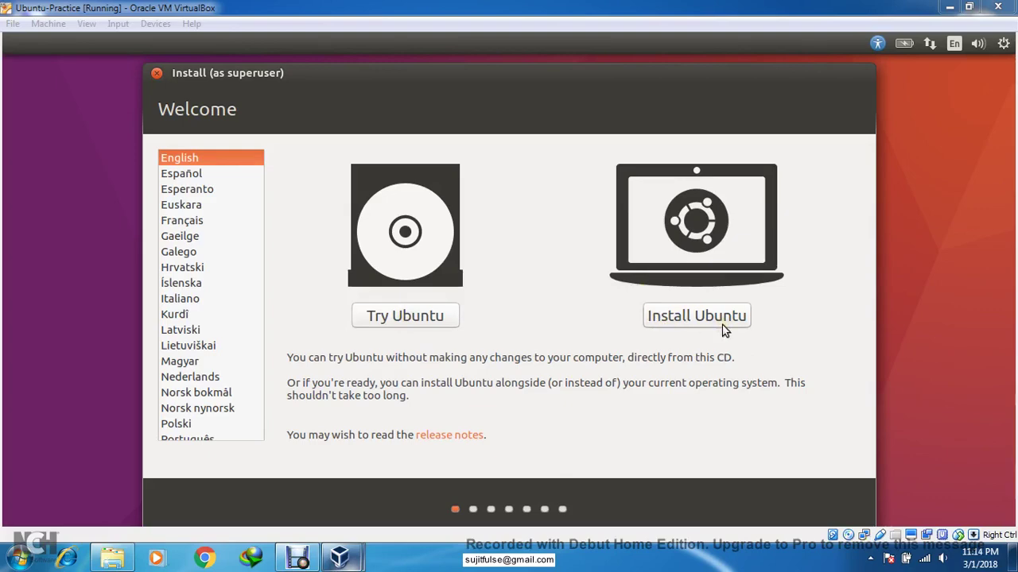
- Keep English on the Welcome page and choose Install Ubuntu rather than Try Ubuntu
{"action": "left_click", "coordinate": [702, 317]}
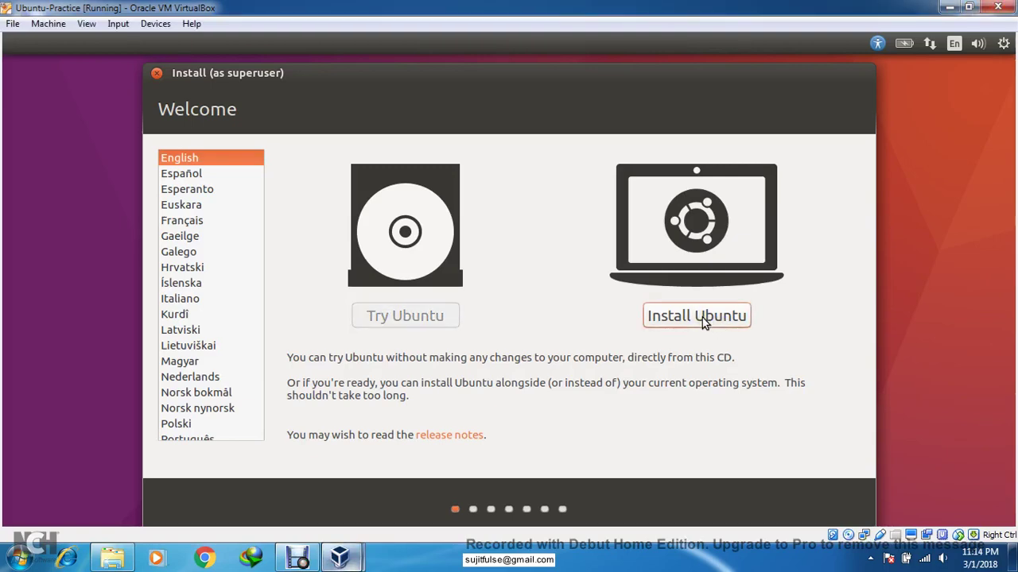
{"action": "left_click", "coordinate": [702, 317]}
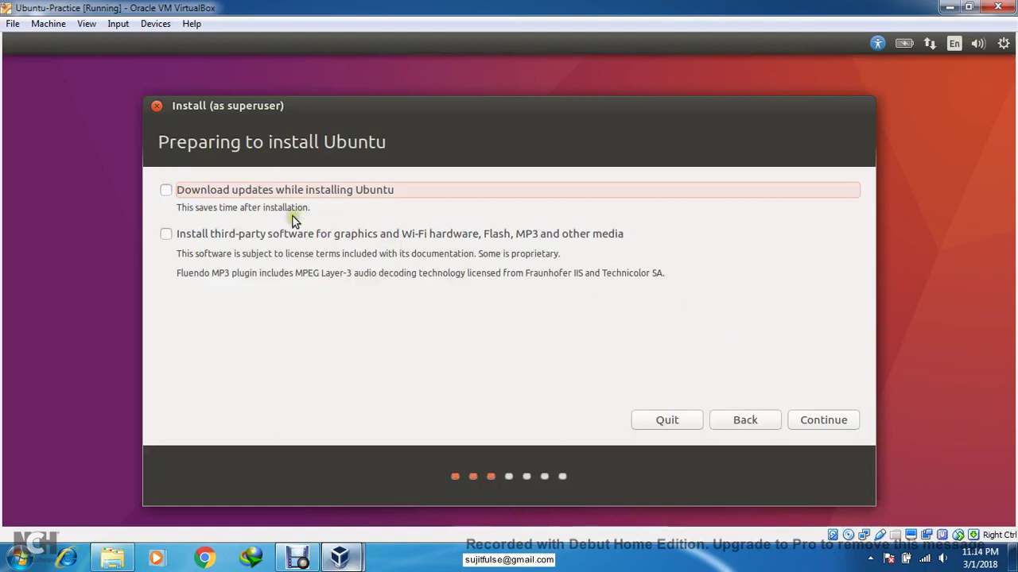
- Tick the third-party software option for graphics, Wi-Fi, Flash and MP3, then continue
{"action": "left_click", "coordinate": [243, 233]}
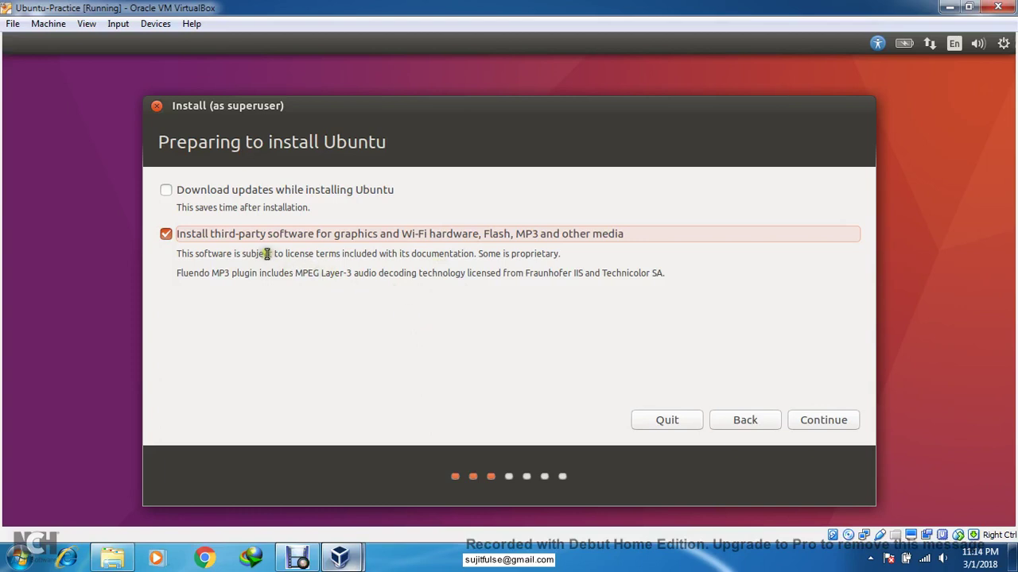
{"action": "left_click", "coordinate": [831, 420]}
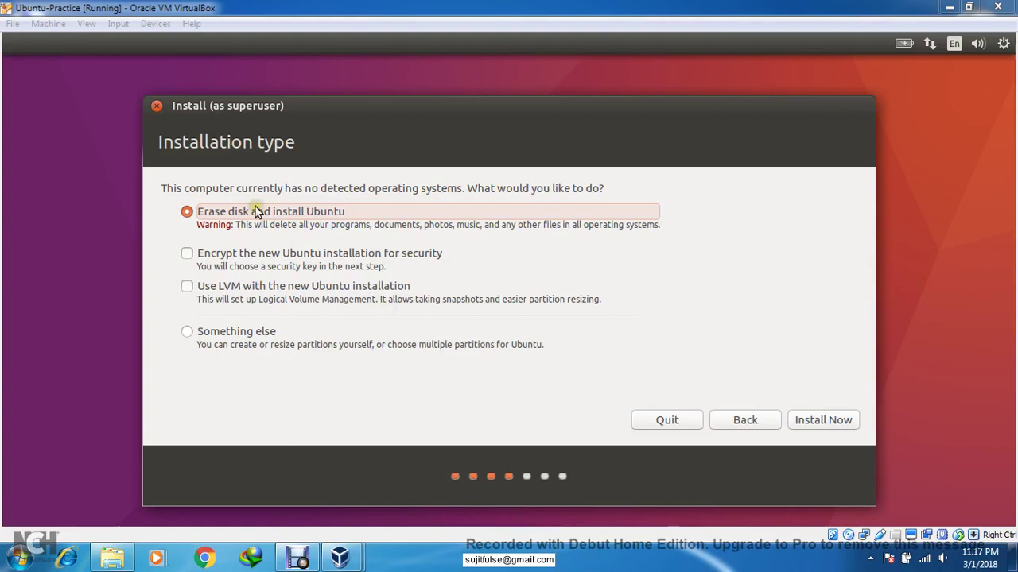
- Keep 'Erase disk and install Ubuntu', install now, and approve writing partition changes to sda
{"action": "double_click", "coordinate": [332, 191]}
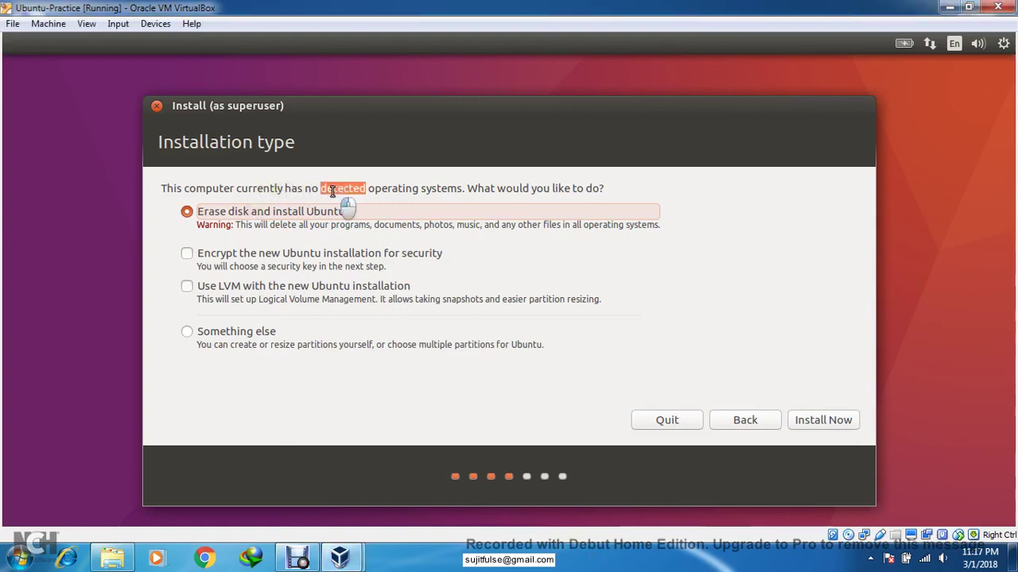
{"action": "double_click", "coordinate": [510, 189]}
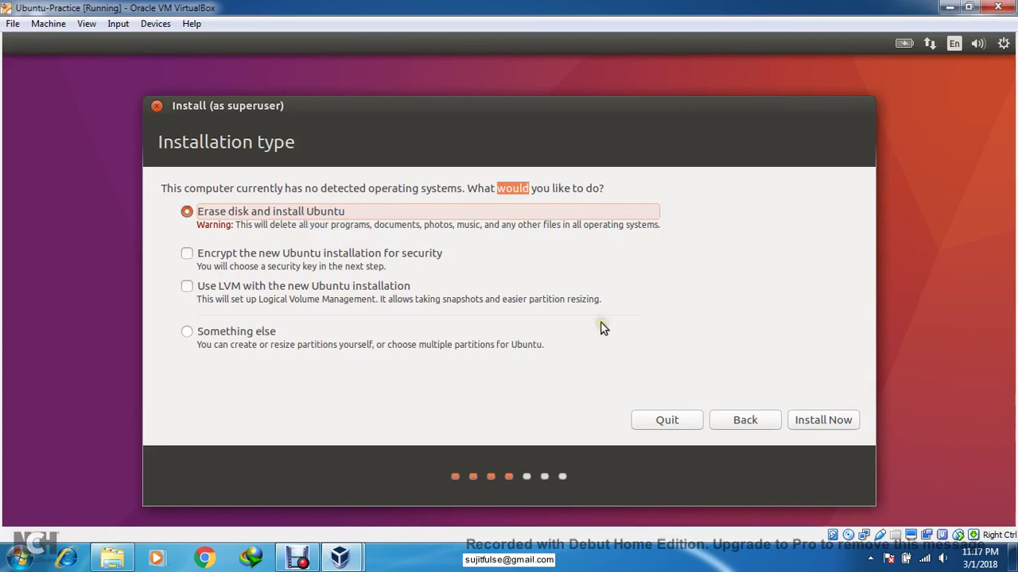
{"action": "left_click", "coordinate": [812, 422]}
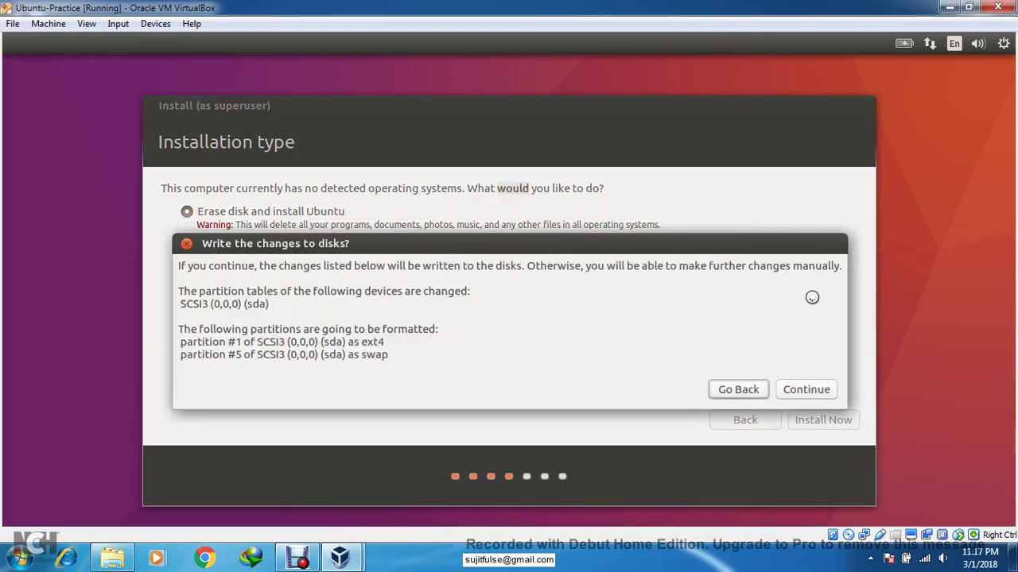
{"action": "left_click", "coordinate": [833, 391]}
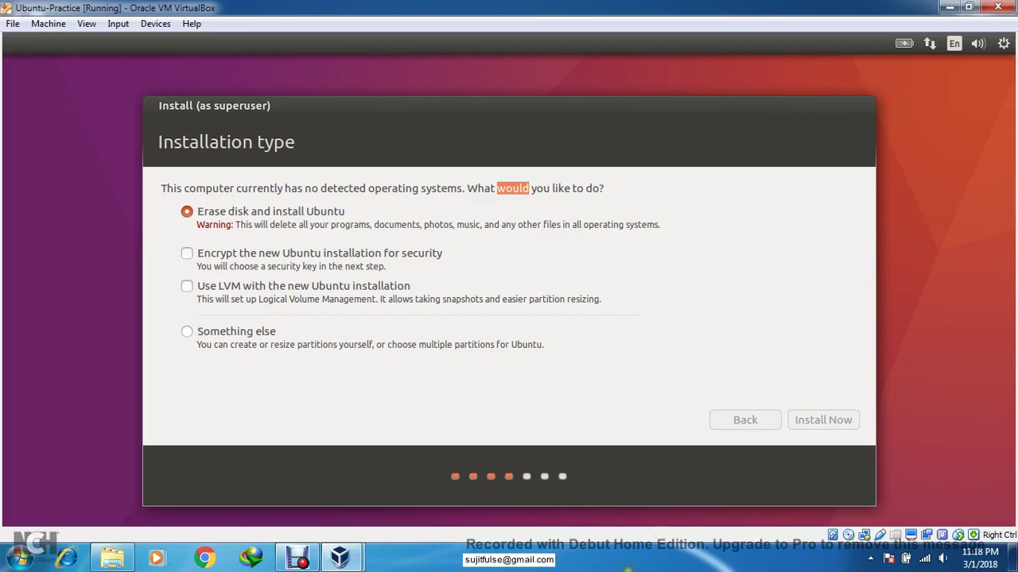
- Set the time-zone location to Kolkata and accept the English (US) keyboard layout
{"action": "left_click", "coordinate": [628, 570]}
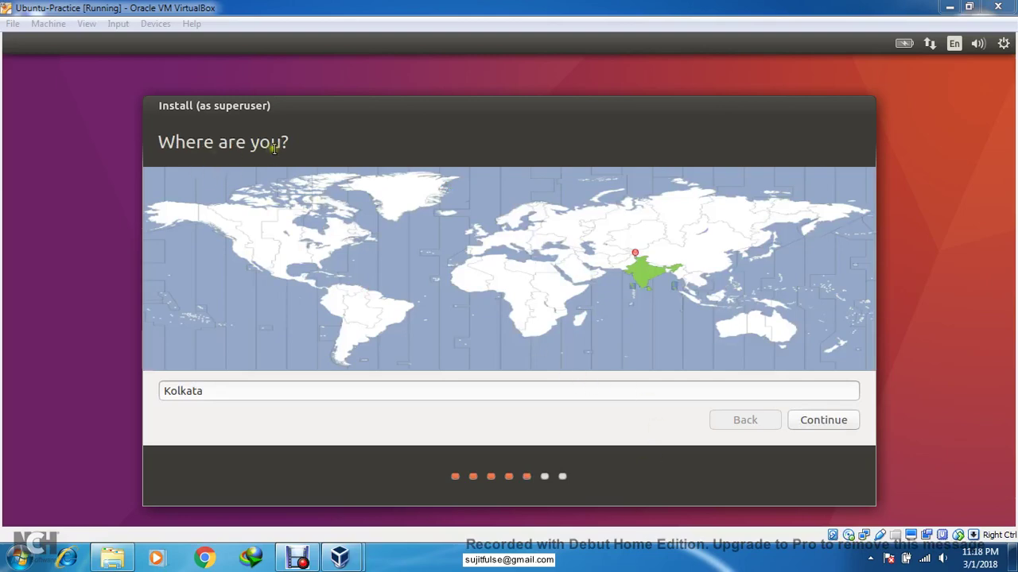
{"action": "left_click", "coordinate": [644, 274]}
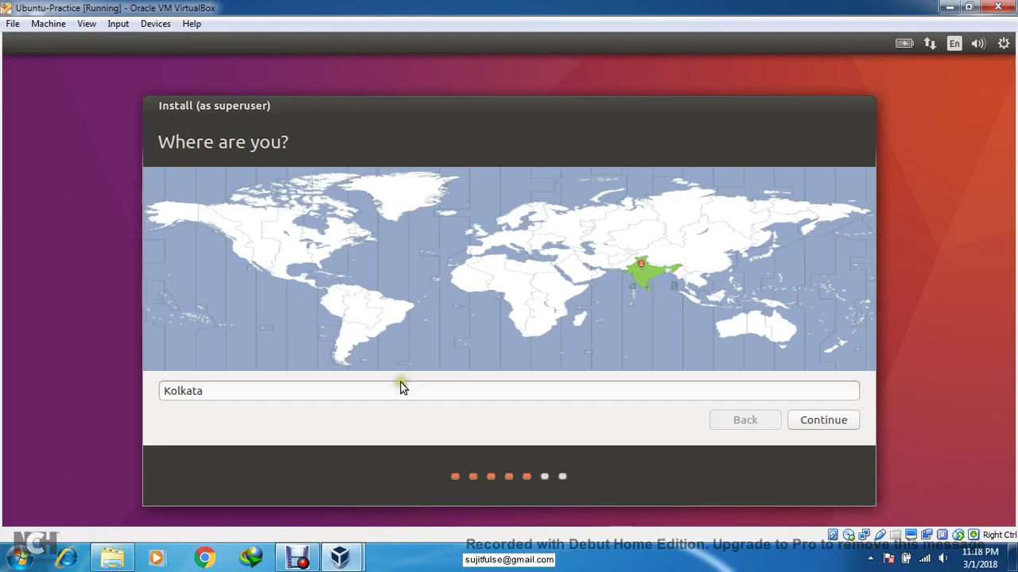
{"action": "left_click", "coordinate": [831, 426]}
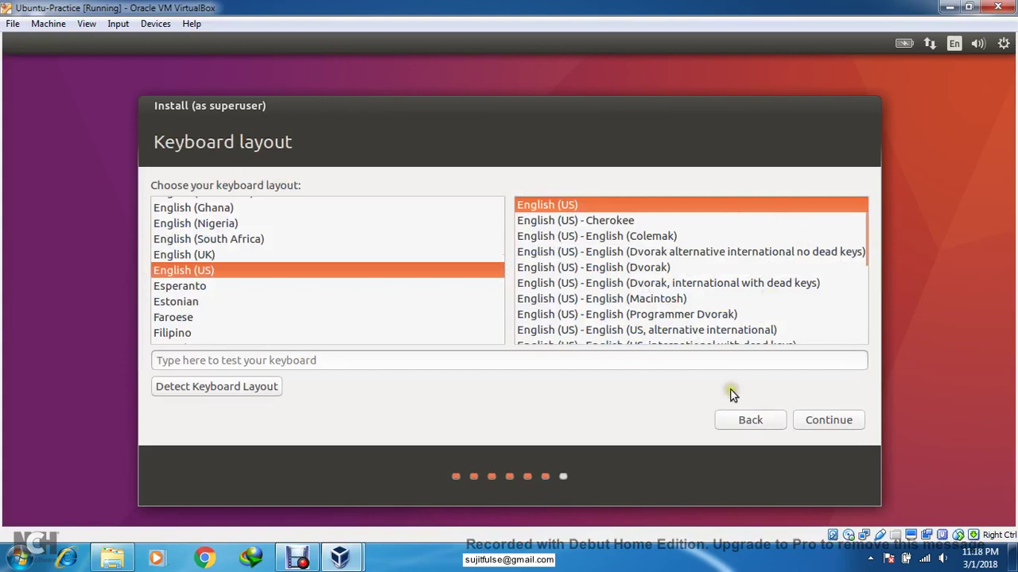
{"action": "left_click", "coordinate": [819, 425]}
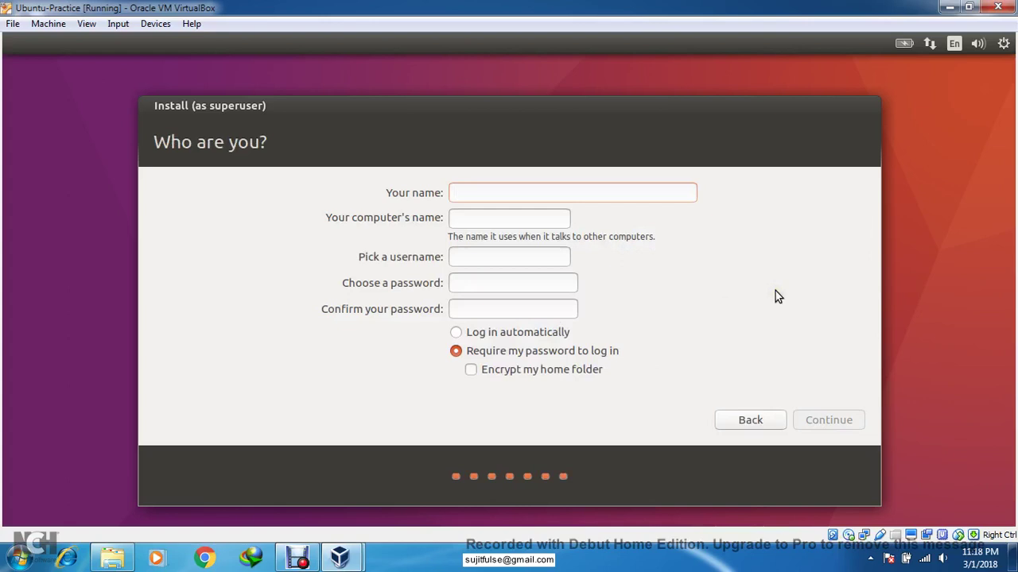
- Enter the user's name and username, type and confirm the account password, keeping login password required
{"action": "type", "text": "sj"}
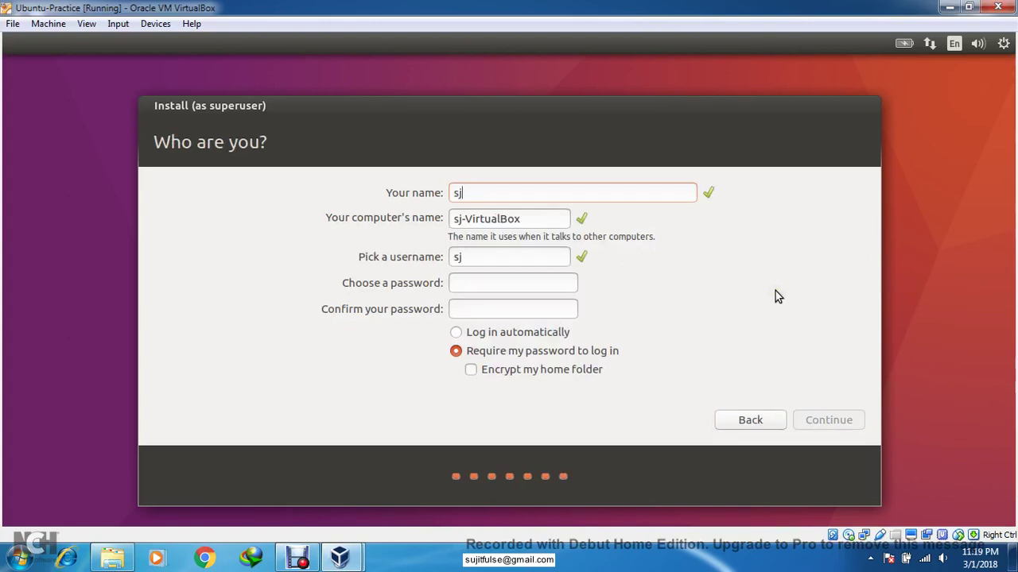
{"action": "key", "text": "BackSpace"}
{"action": "type", "text": "ujit"}
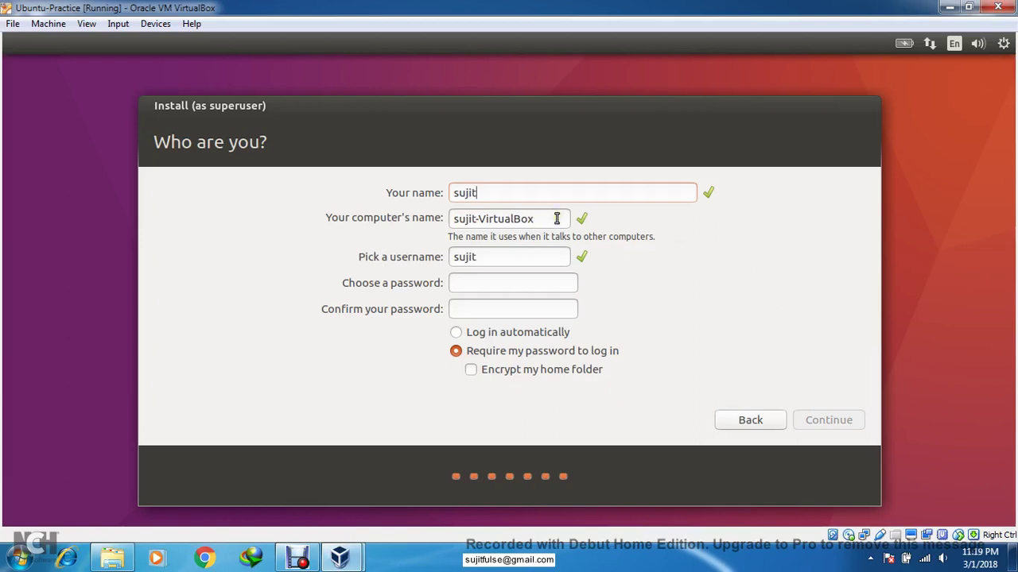
{"action": "left_click", "coordinate": [521, 256]}
{"action": "left_click", "coordinate": [487, 283]}
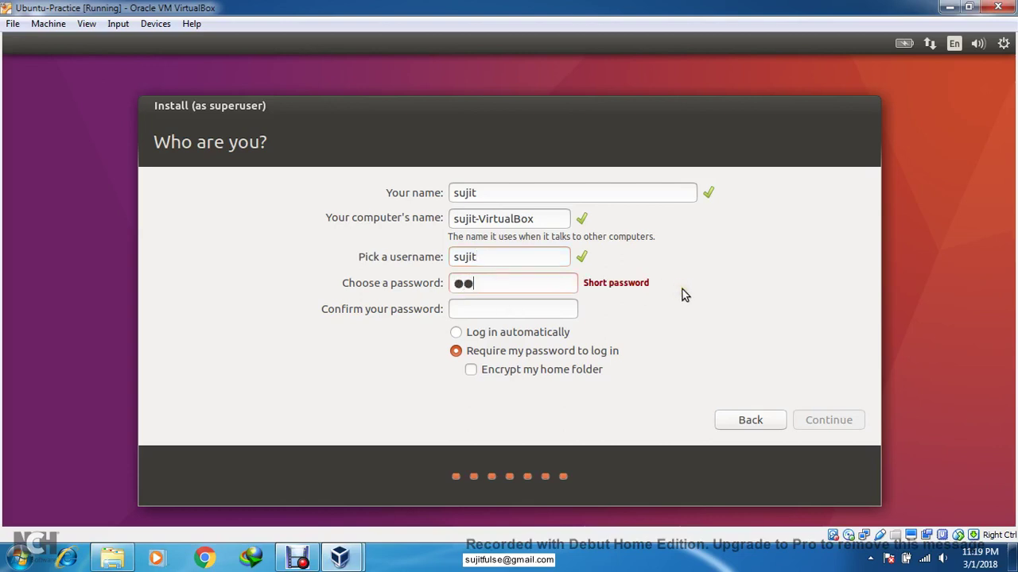
{"action": "left_click", "coordinate": [543, 309]}
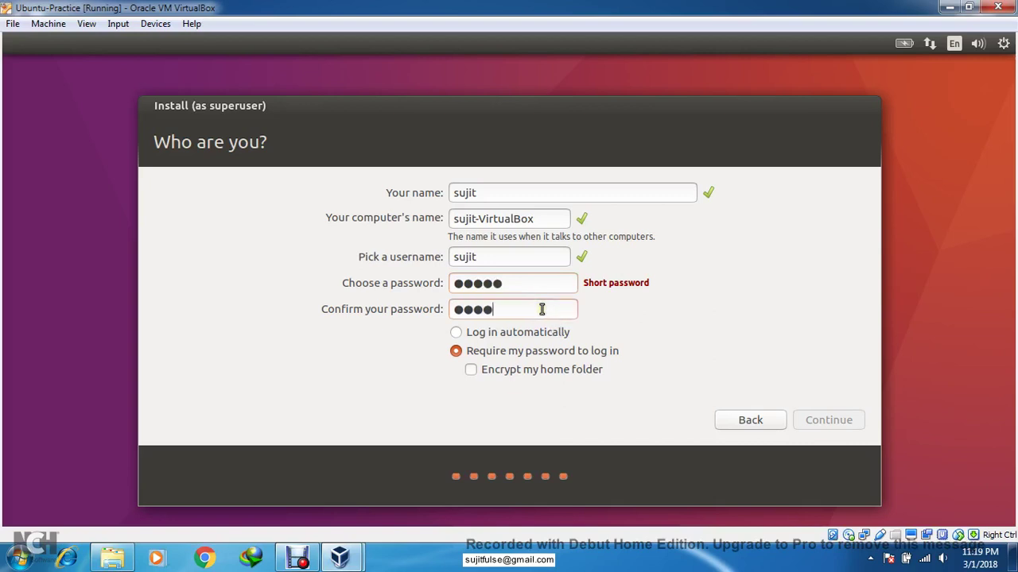
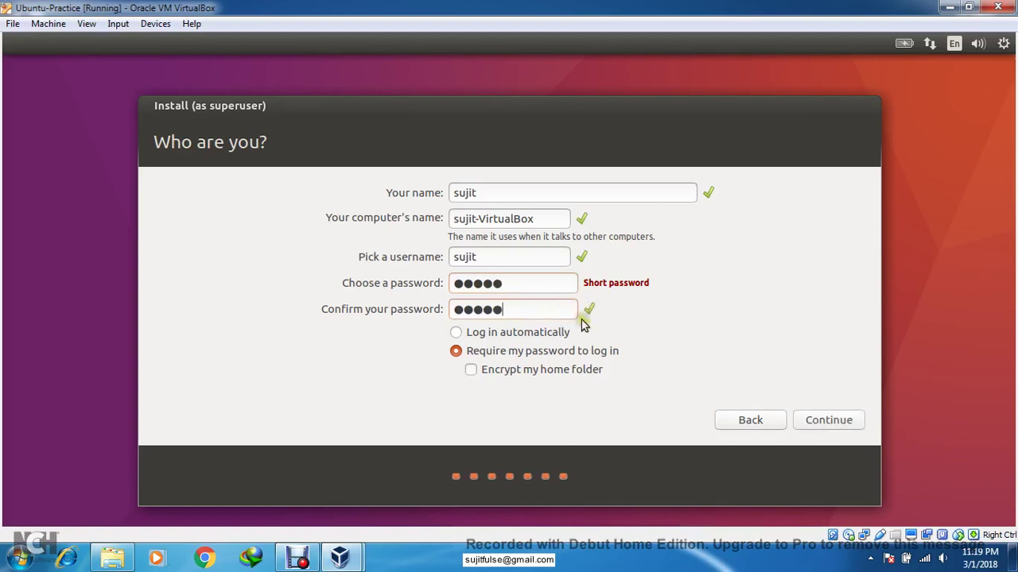
{"action": "left_click", "coordinate": [542, 353]}
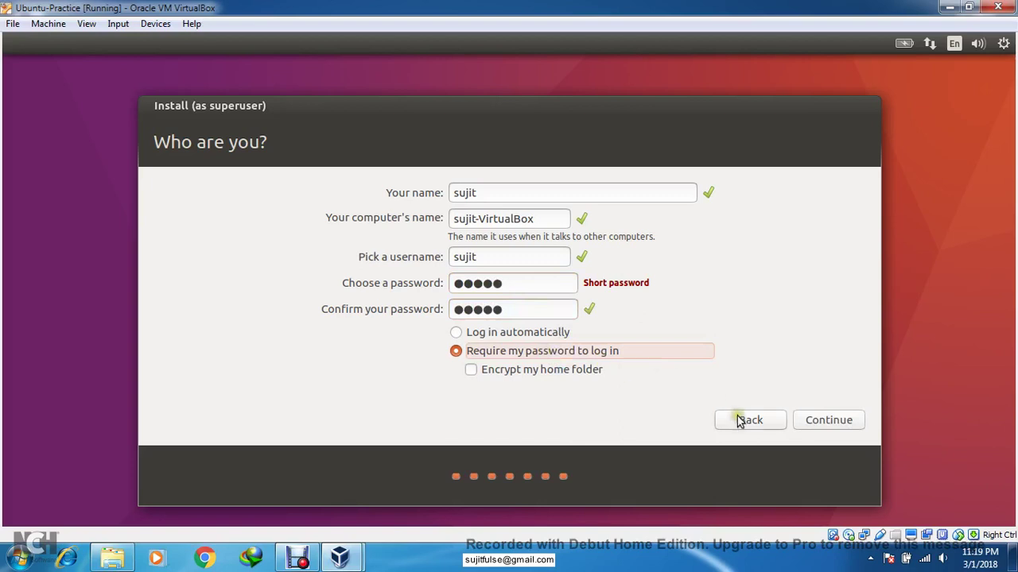
{"action": "left_click", "coordinate": [827, 421]}
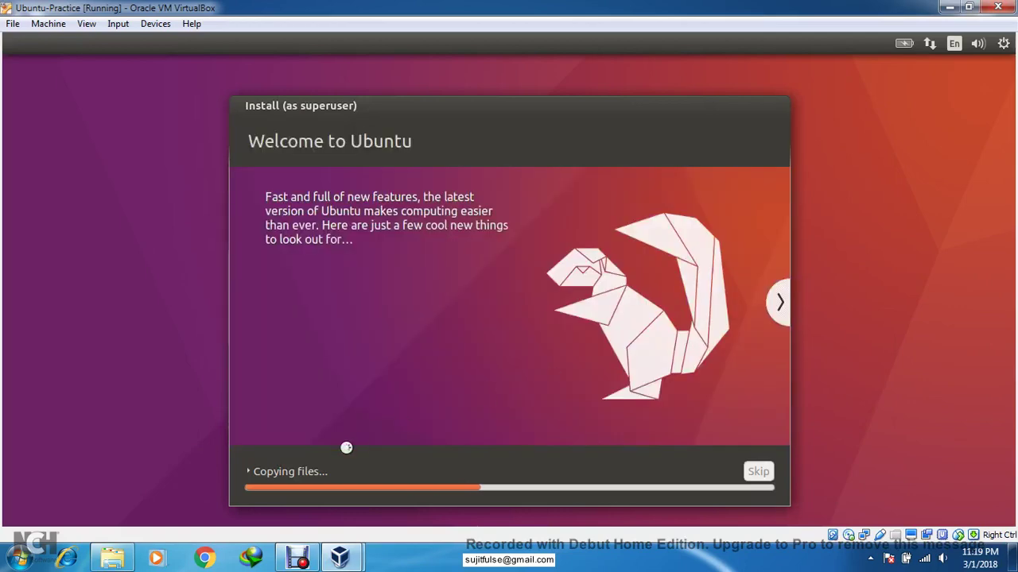
- Let file copying finish, briefly viewing the detailed copy log, then restart the VM
{"action": "left_click", "coordinate": [275, 473]}
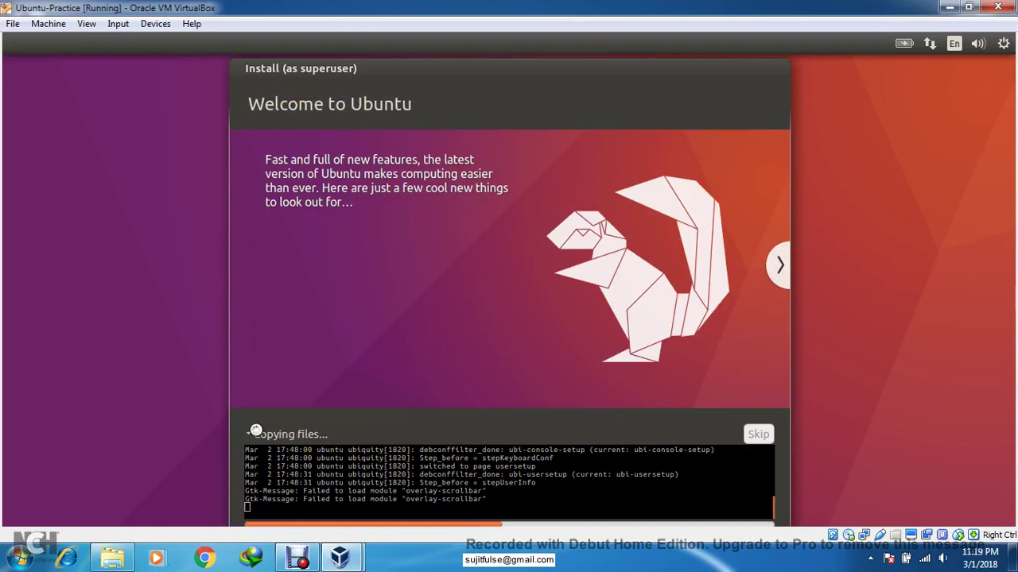
{"action": "left_click", "coordinate": [248, 434]}
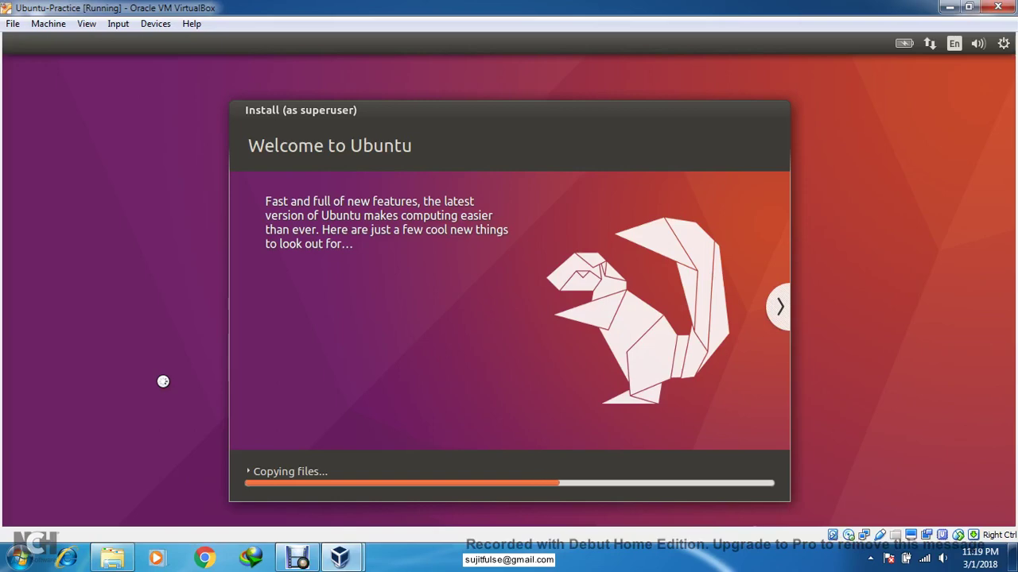
{"action": "left_click", "coordinate": [468, 564]}
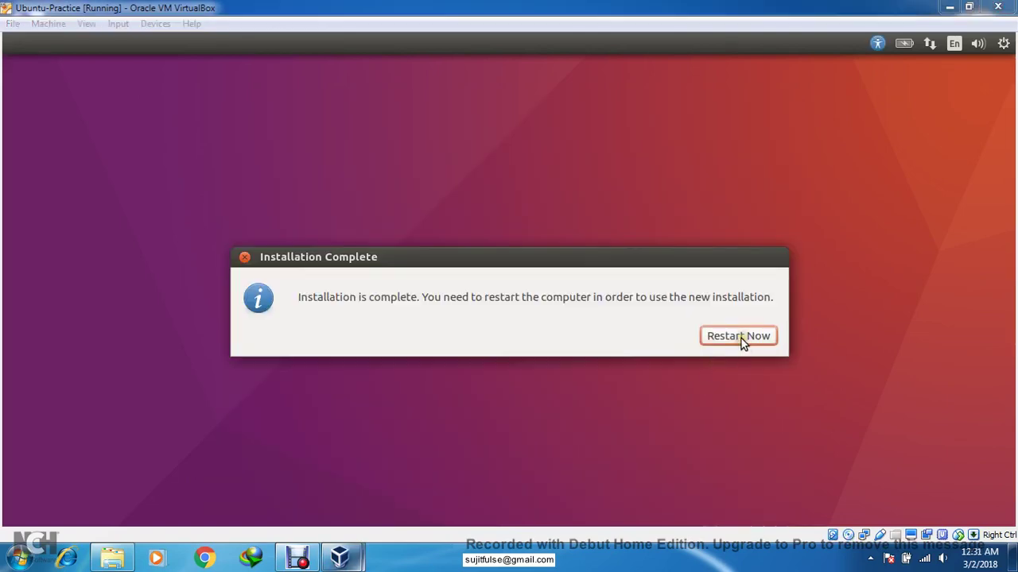
{"action": "left_click", "coordinate": [741, 339]}
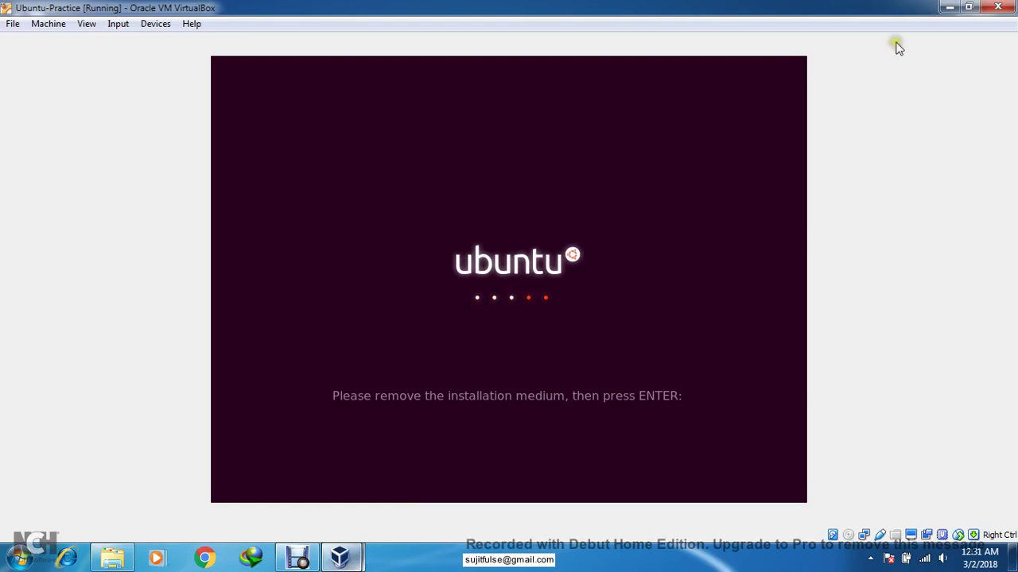
- Power off the VM and untick Floppy and Optical in System boot order, leaving hard disk only
{"action": "left_click", "coordinate": [996, 7]}
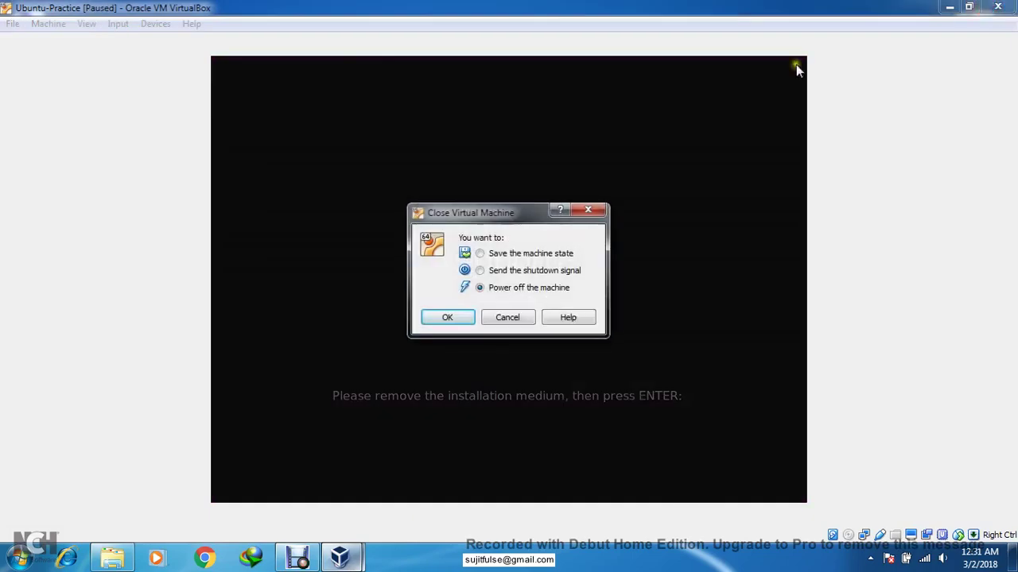
{"action": "left_click", "coordinate": [447, 317]}
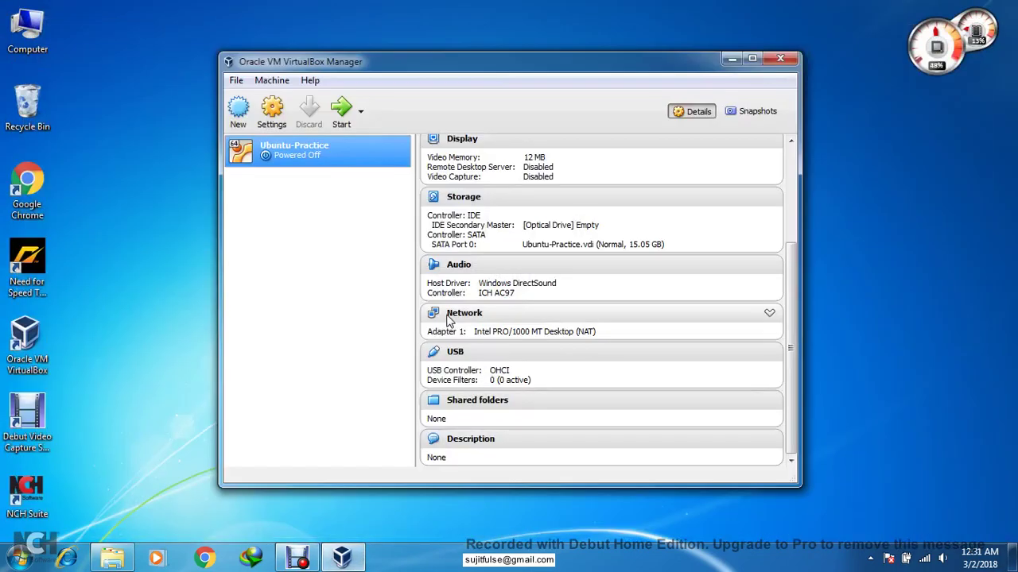
{"action": "right_click", "coordinate": [325, 151]}
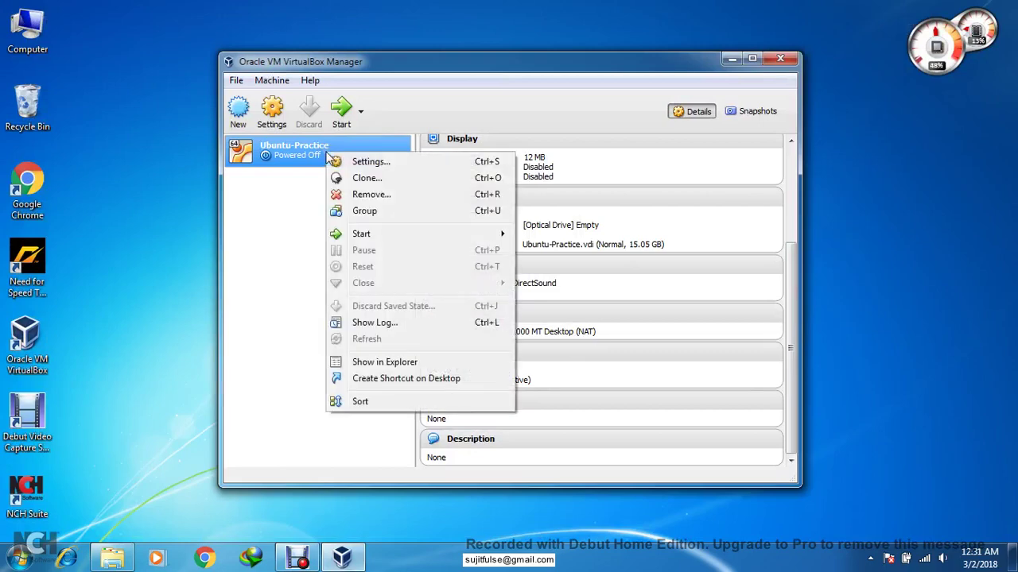
{"action": "left_click", "coordinate": [353, 163]}
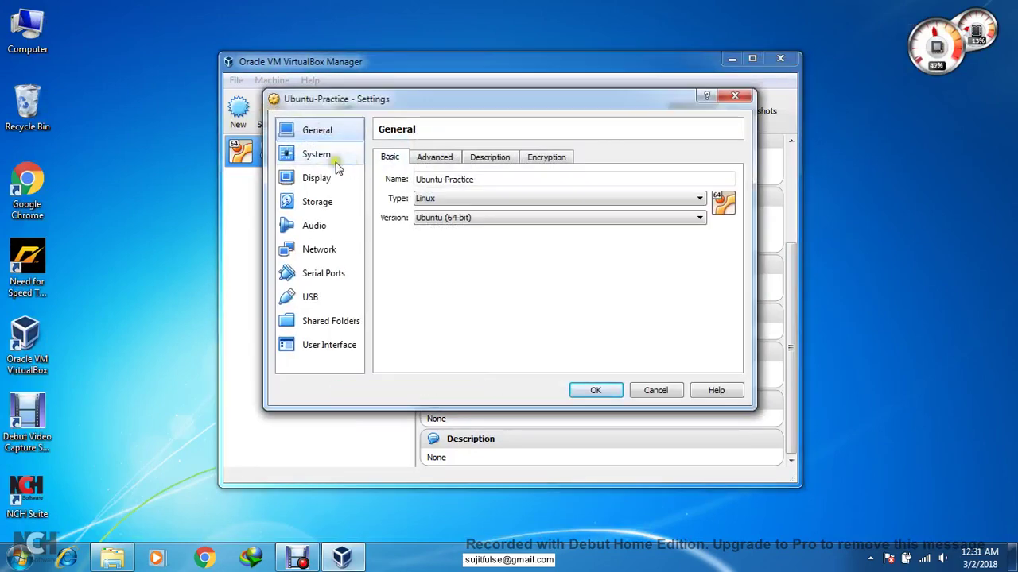
{"action": "left_click", "coordinate": [334, 159]}
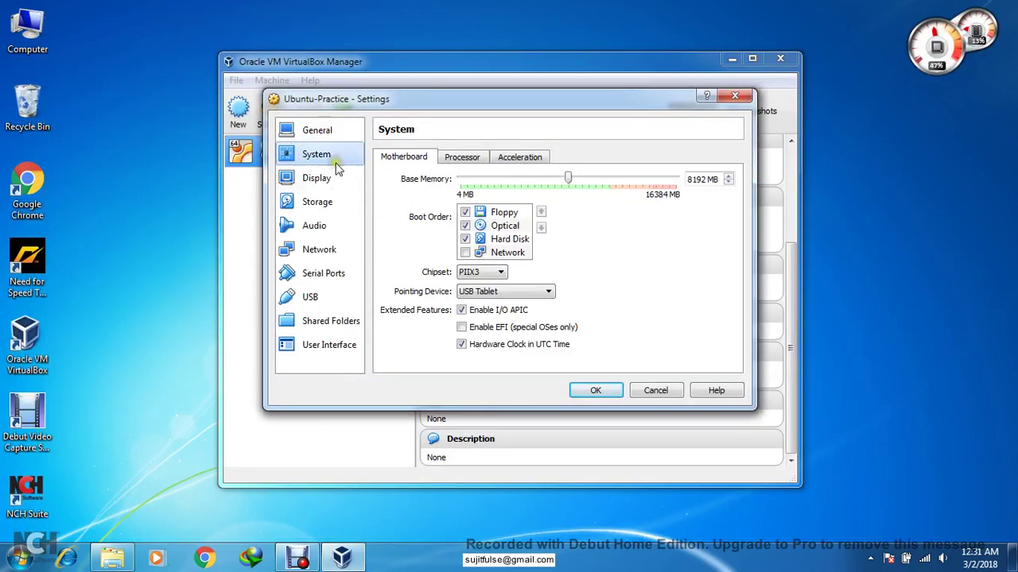
{"action": "left_click", "coordinate": [465, 213]}
{"action": "left_click", "coordinate": [465, 227]}
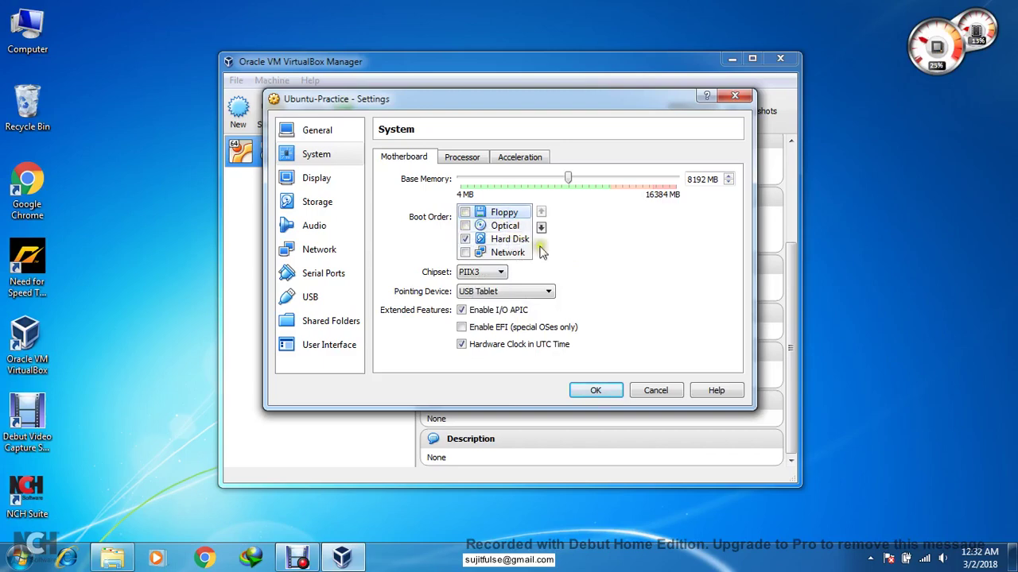
{"action": "left_click", "coordinate": [595, 390]}
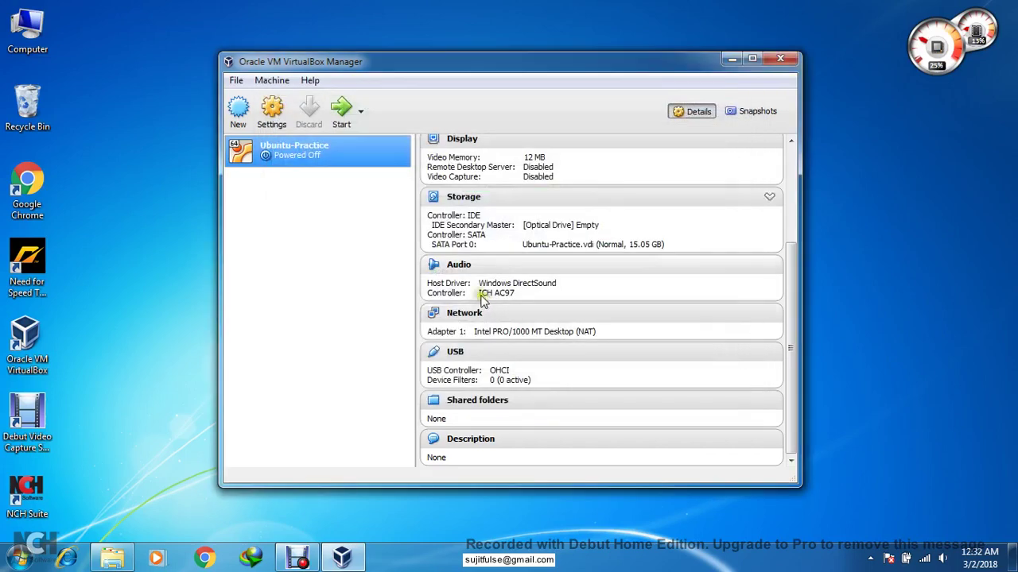
- Boot the Ubuntu-Practice virtual machine with a Normal Start
{"action": "right_click", "coordinate": [294, 163]}
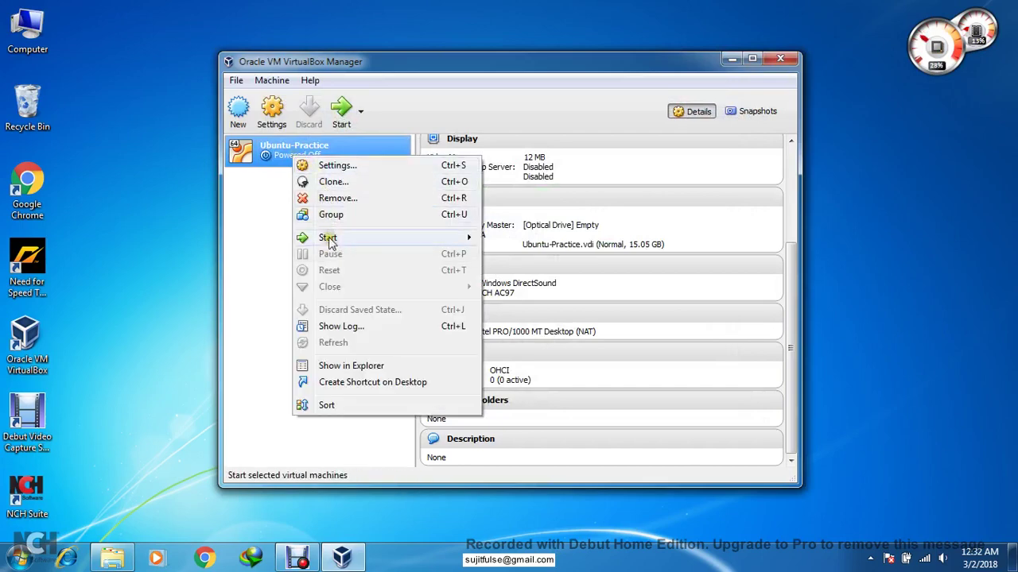
{"action": "mouse_move", "coordinate": [329, 238]}
{"action": "left_click", "coordinate": [499, 246]}
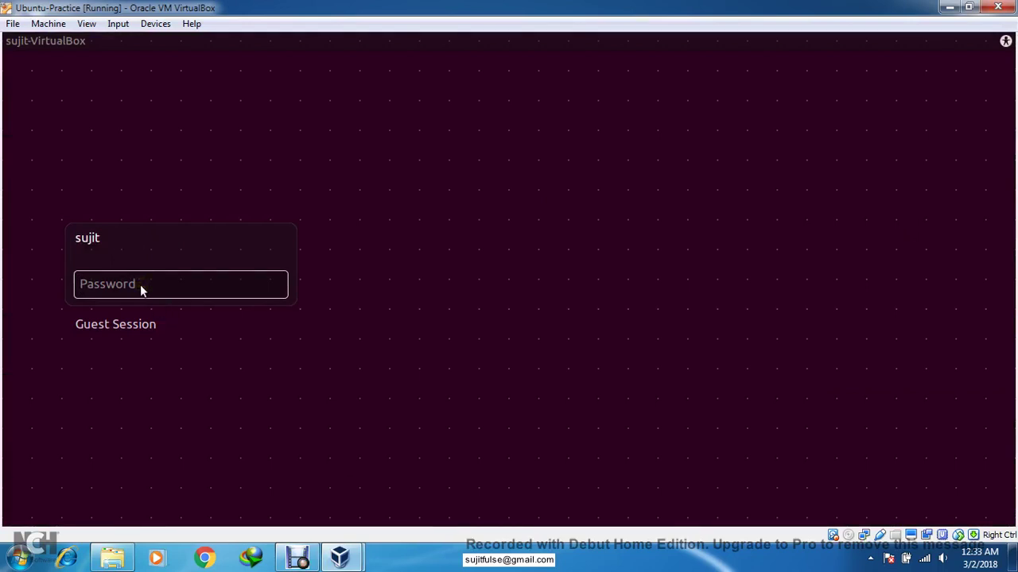
- Log in with the account password and close the Files window to reveal the desktop
{"action": "type", "text": "••"}
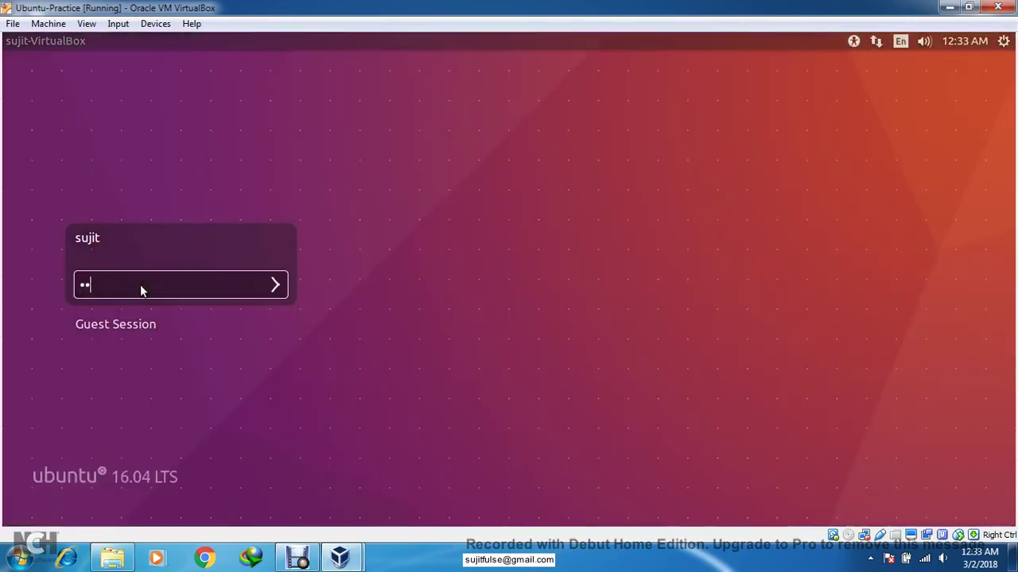
{"action": "type", "text": "•••"}
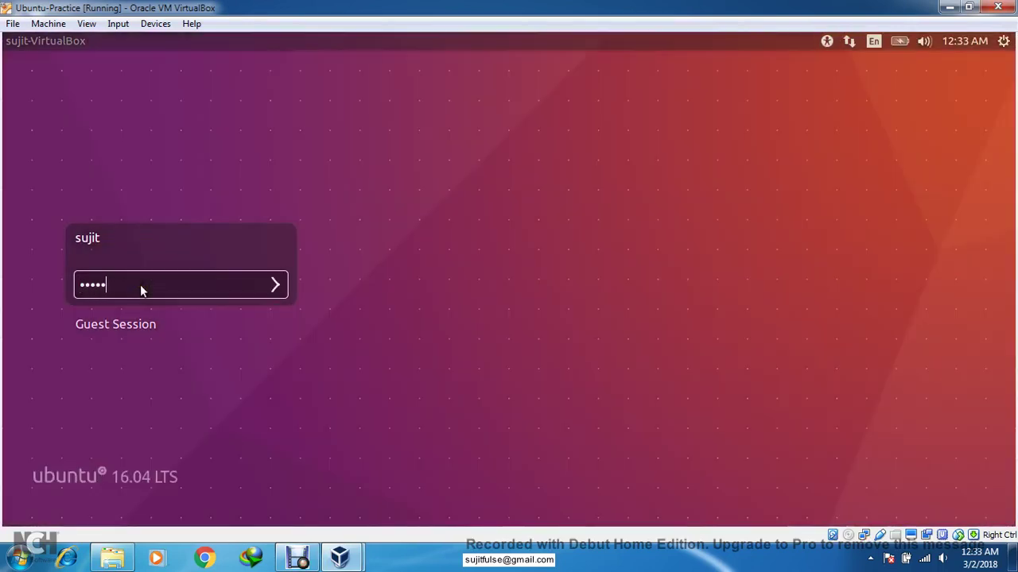
{"action": "key", "text": "Return"}
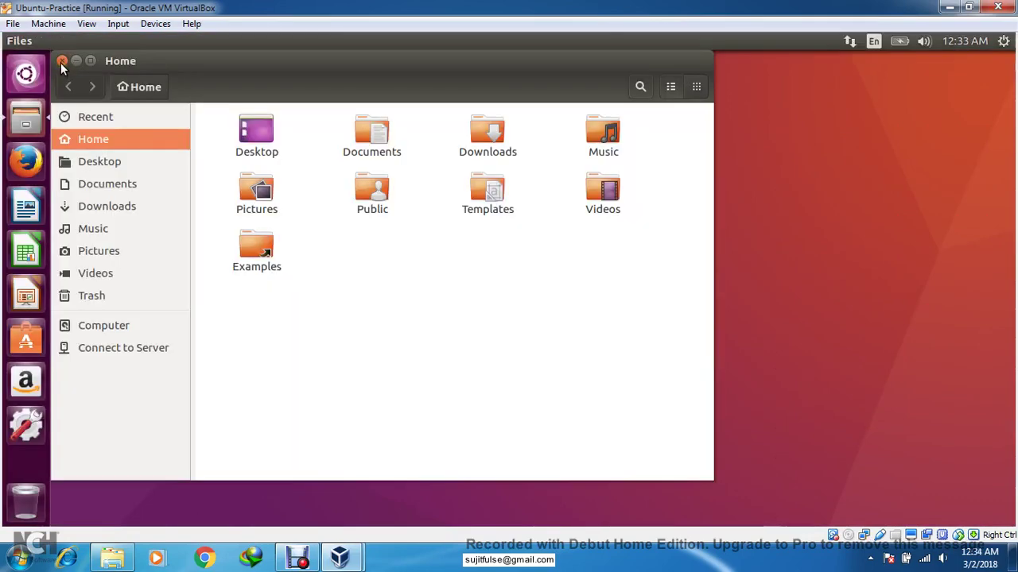
{"action": "left_click", "coordinate": [62, 62]}
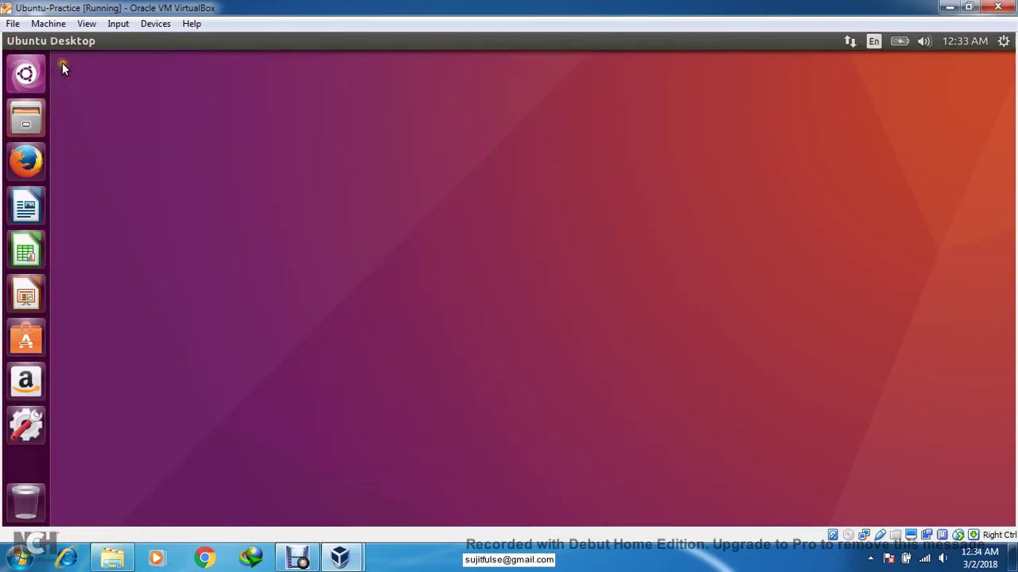